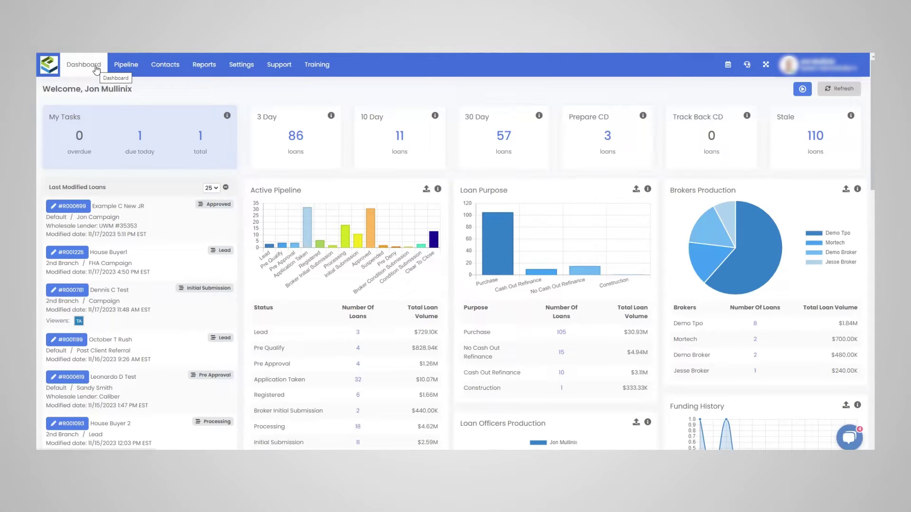
From the pipeline, create a new loan file with Retail channel and Loan type
left_click(127, 67)
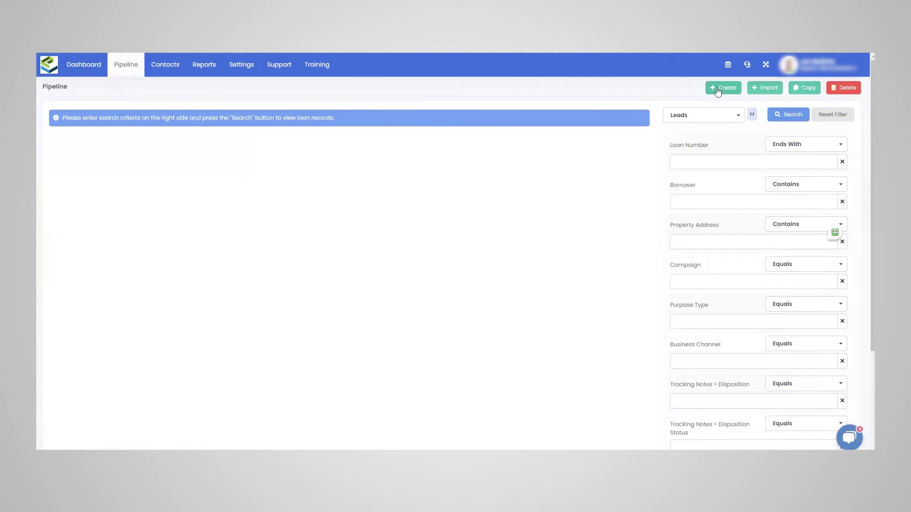
left_click(717, 89)
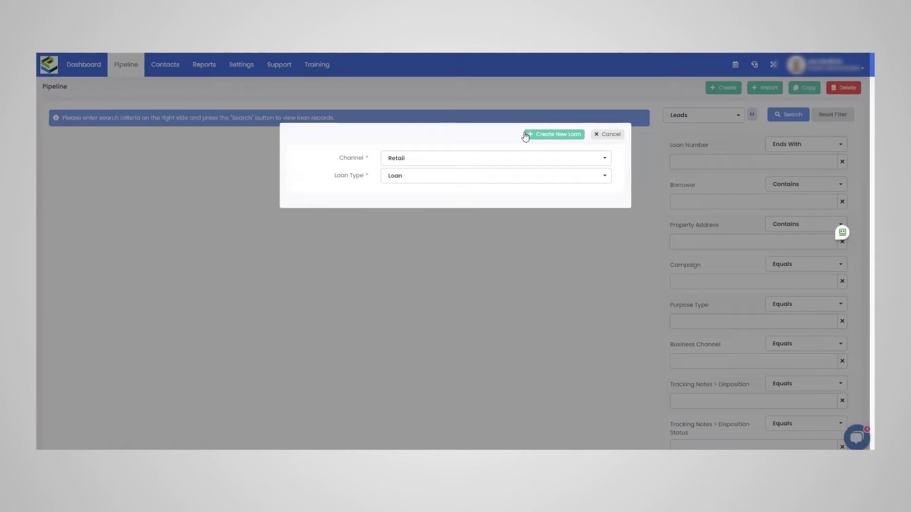
left_click(476, 157)
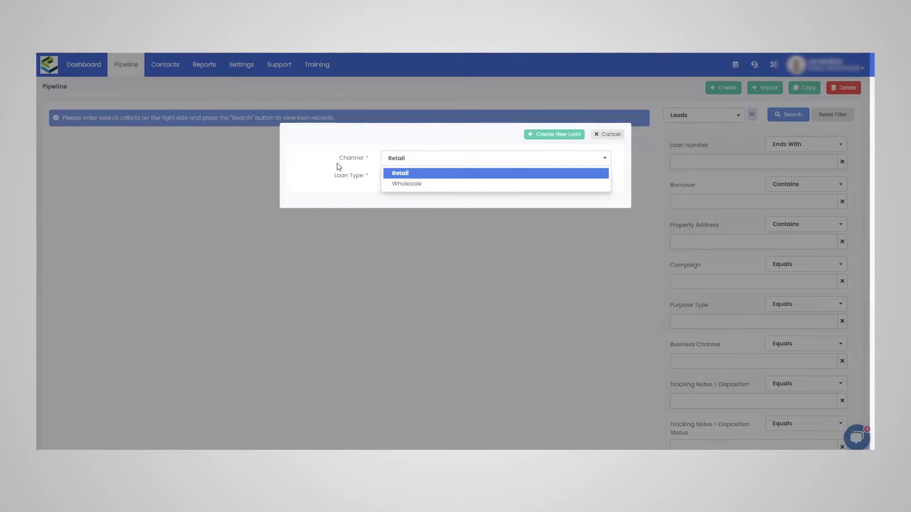
left_click(392, 155)
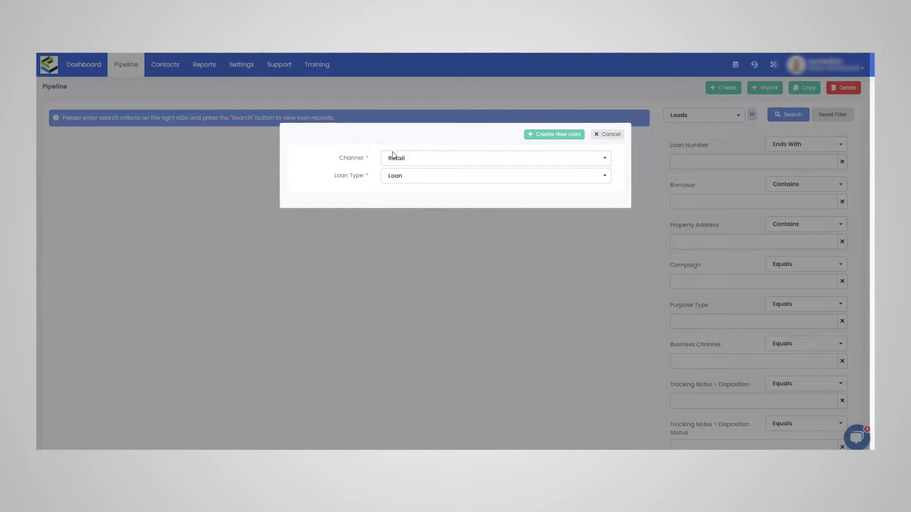
left_click(558, 137)
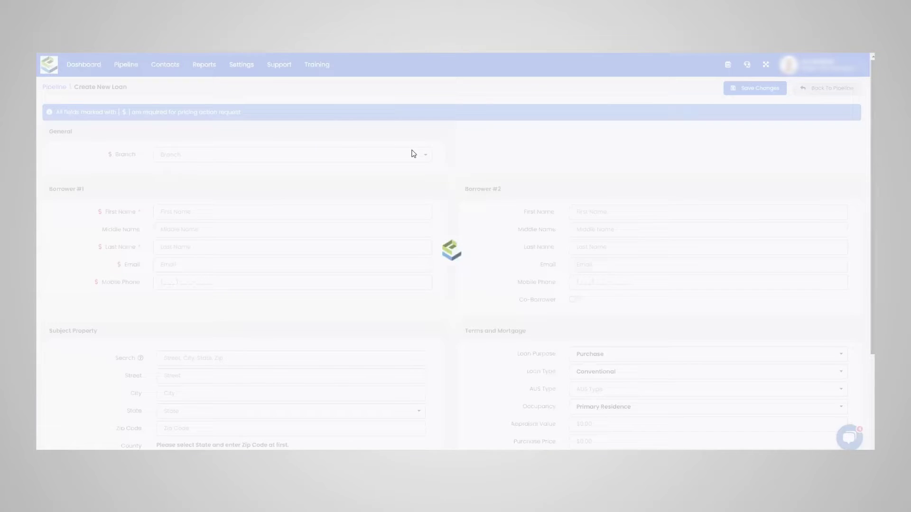
Leave the blank Create New Loan form without saving it
left_click(342, 152)
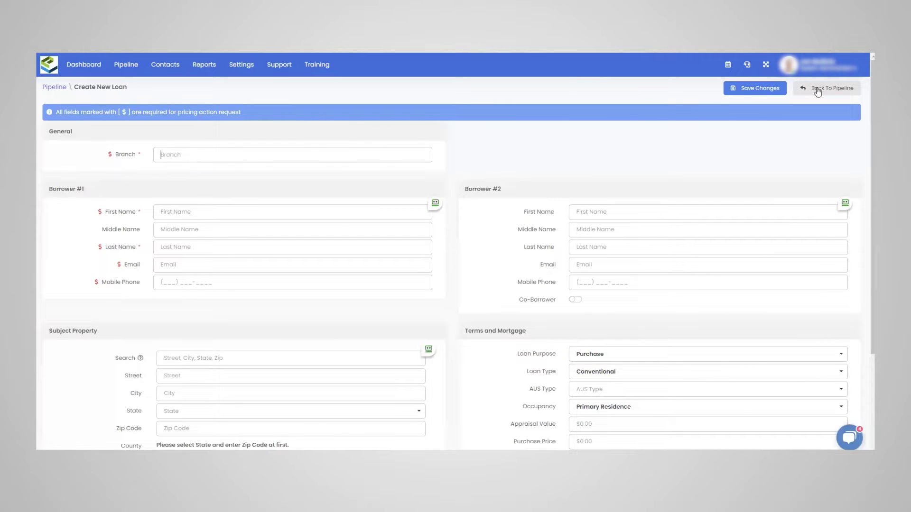
left_click(222, 207)
left_click(348, 152)
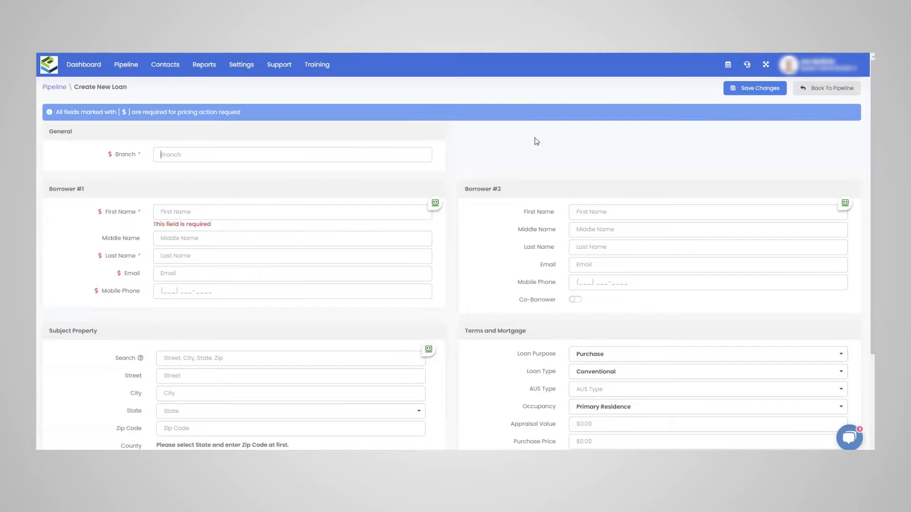
Return to the pipeline and create a new file with Loan Type set to Lead
left_click(818, 88)
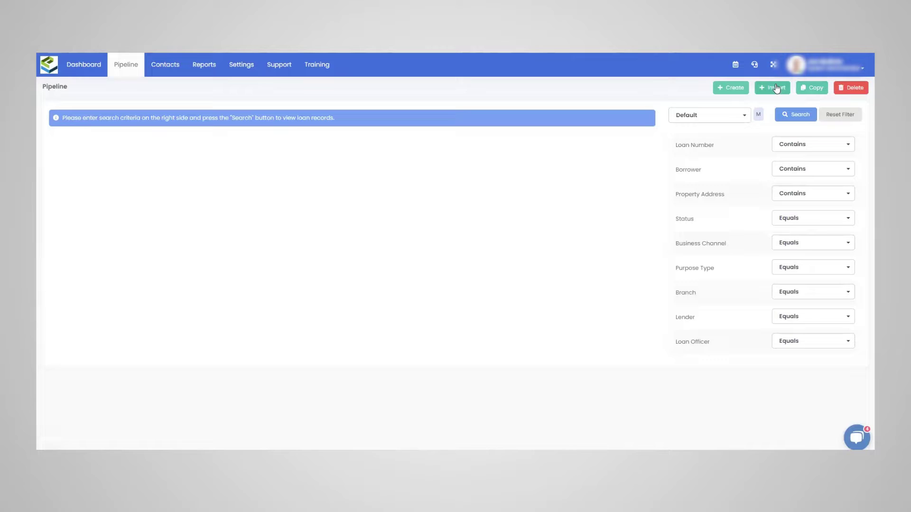
left_click(736, 87)
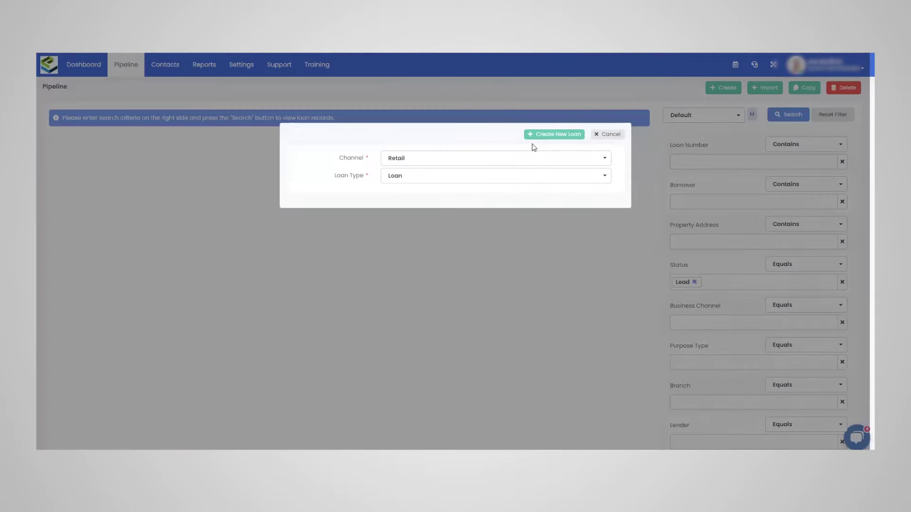
left_click(444, 176)
left_click(401, 191)
left_click(561, 135)
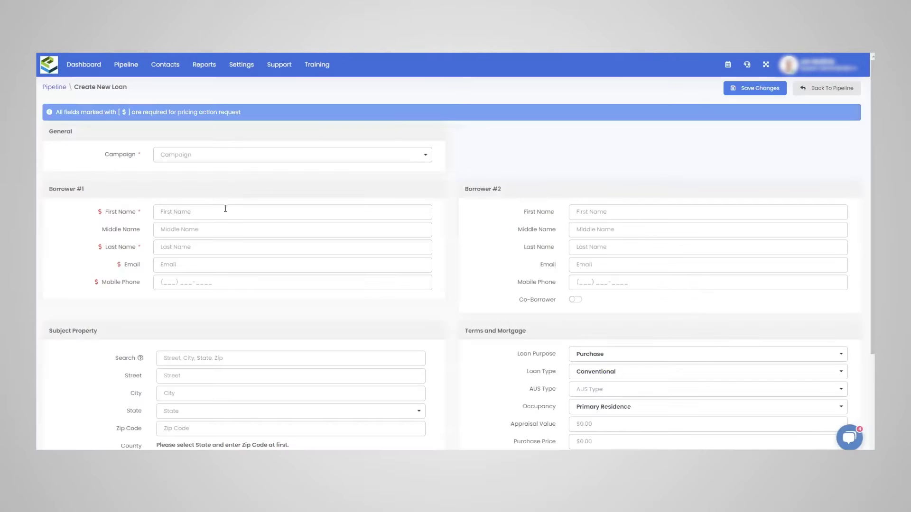
Enter Borrower #1's first name, last name and e-mail address
left_click(220, 218)
type("Jon")
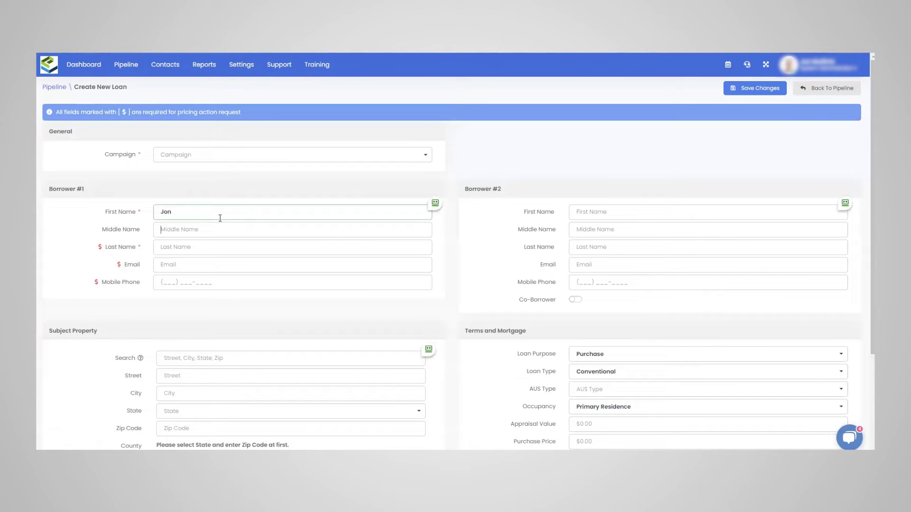
key("Tab")
type("M")
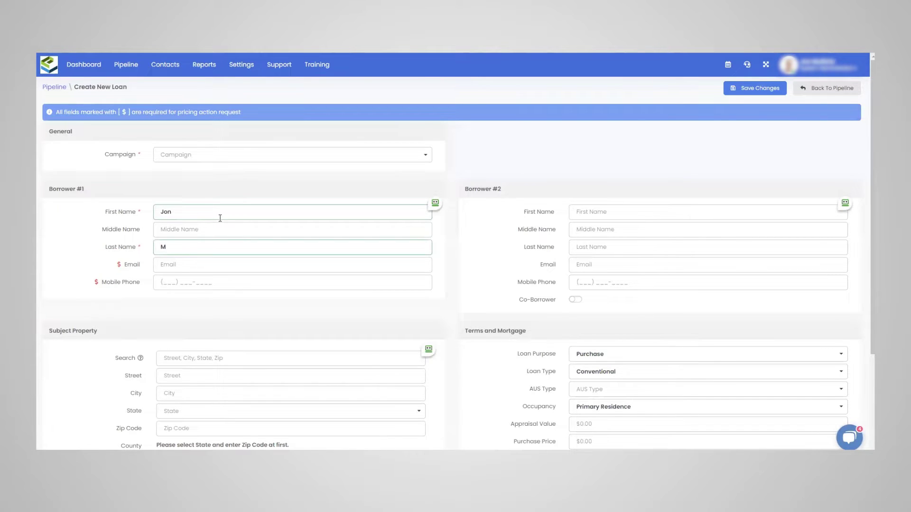
key("BackSpace")
type("Mortgag")
type("J")
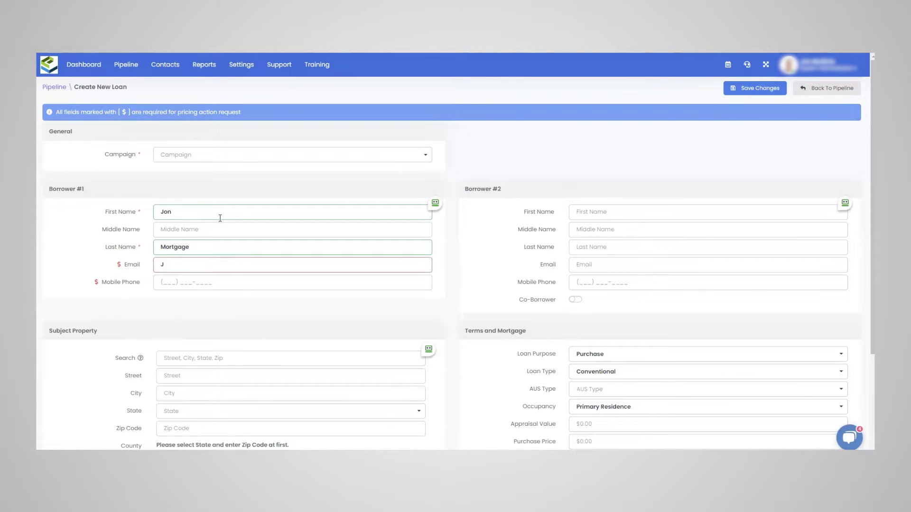
type("on@mortgage.c")
key("BackSpace")
key("BackSpace")
key("BackSpace")
key("BackSpace")
key("BackSpace")
key("BackSpace")
key("BackSpace")
key("BackSpace")
key("BackSpace")
key("BackSpace")
key("BackSpace")
key("BackSpace")
key("BackSpace")
key("BackSpace")
type("no@email.com")
Enter subject property street TBD, city Columbia, state Maryland and zip 21044, filling in Howard county
scroll(194, 232, "down", 1)
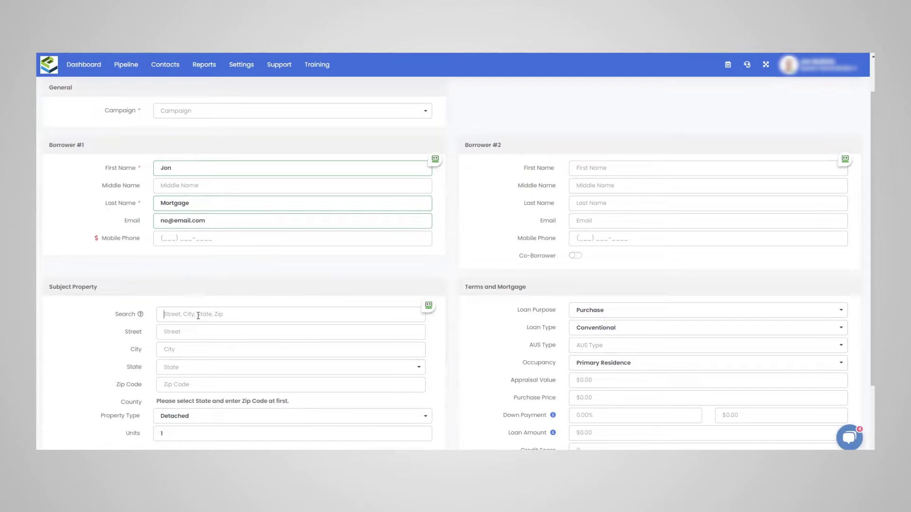
type("T")
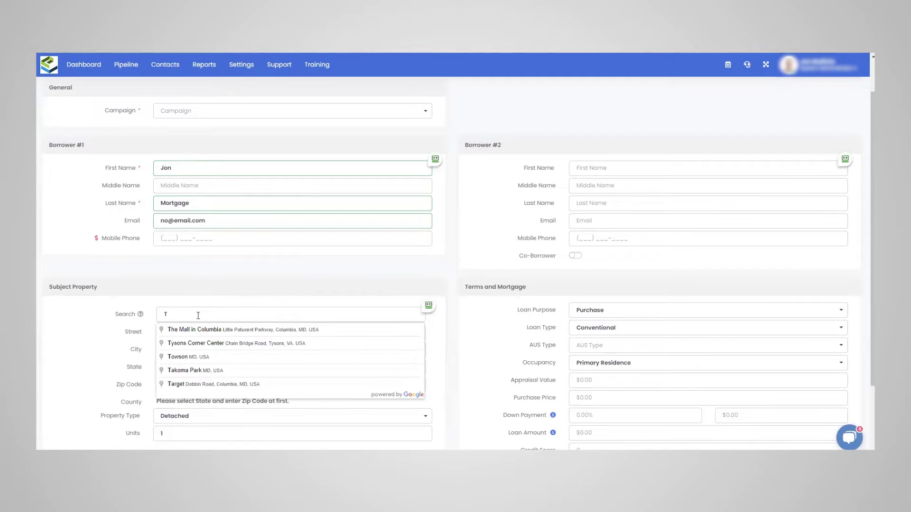
type("DB")
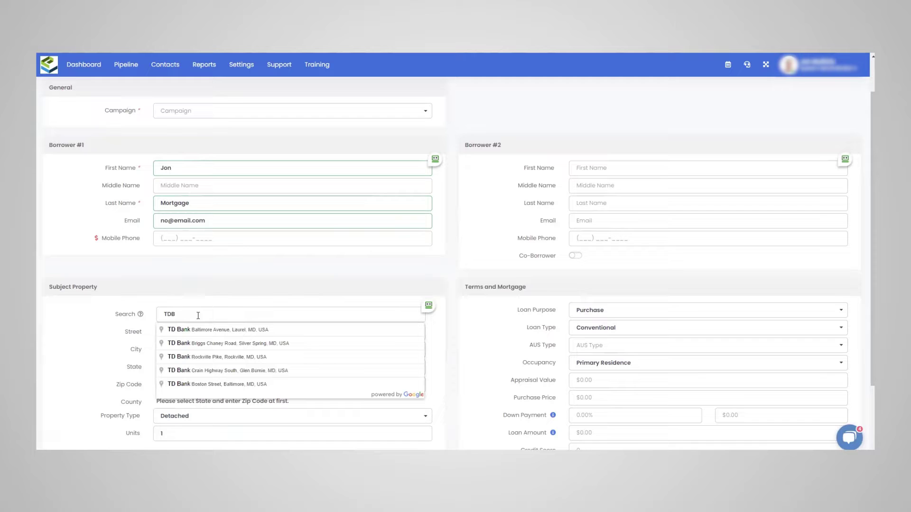
double_click(175, 318)
type("345")
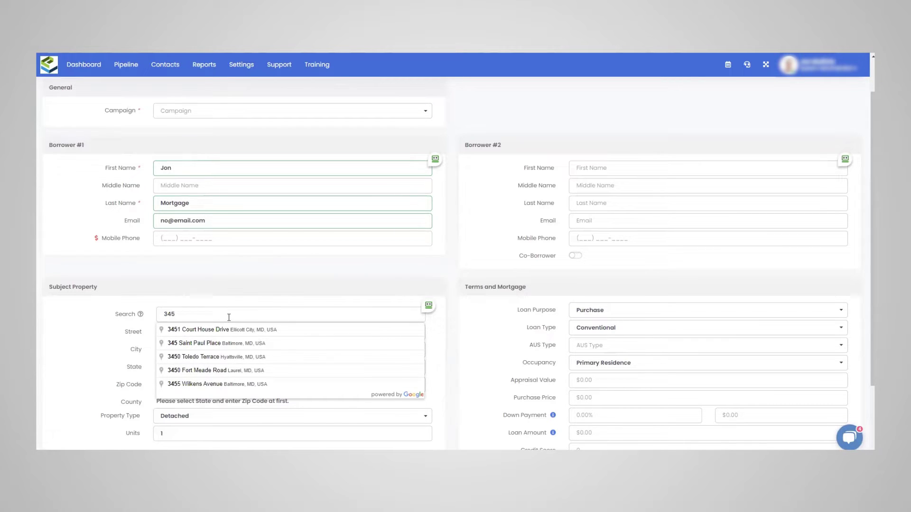
left_click_drag(172, 314, 157, 317)
key("BackSpace")
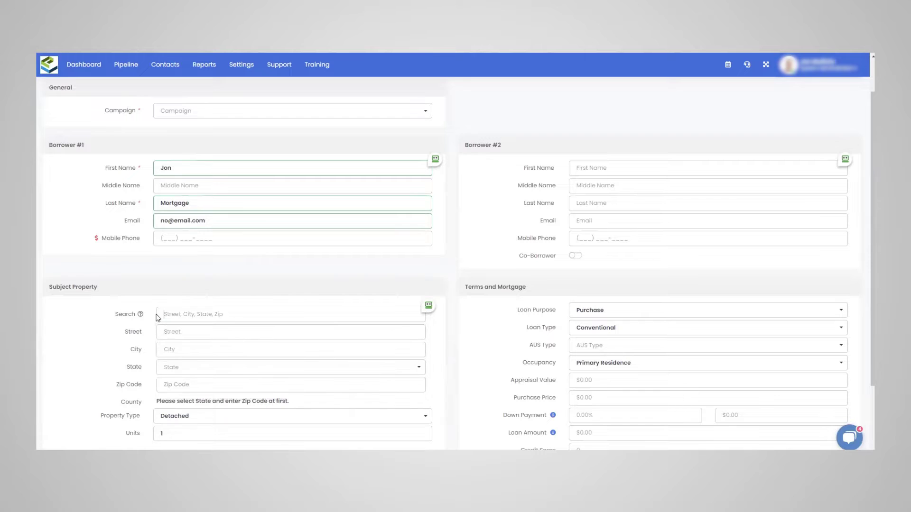
type("TBD")
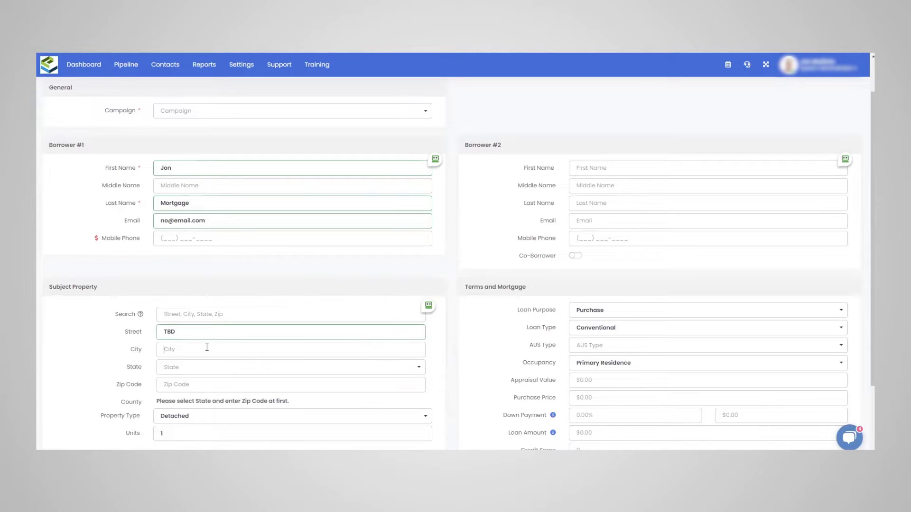
type("Columbia")
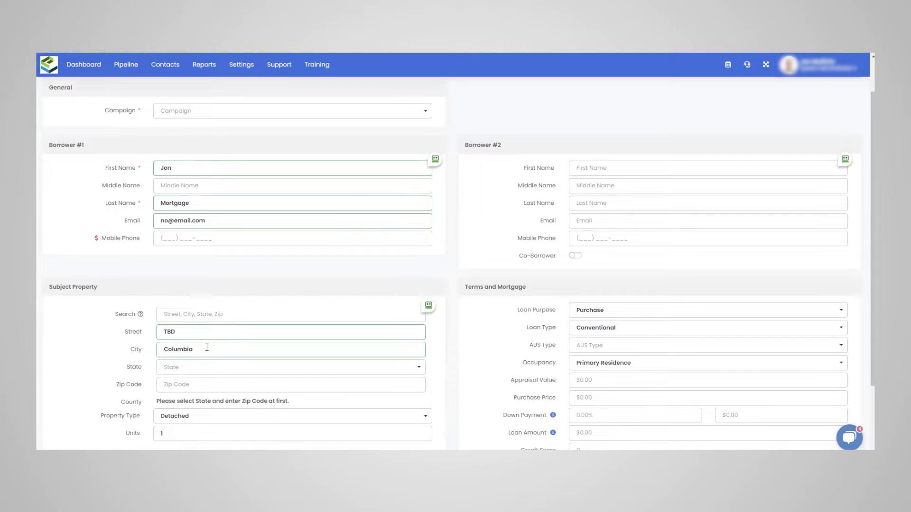
left_click(180, 367)
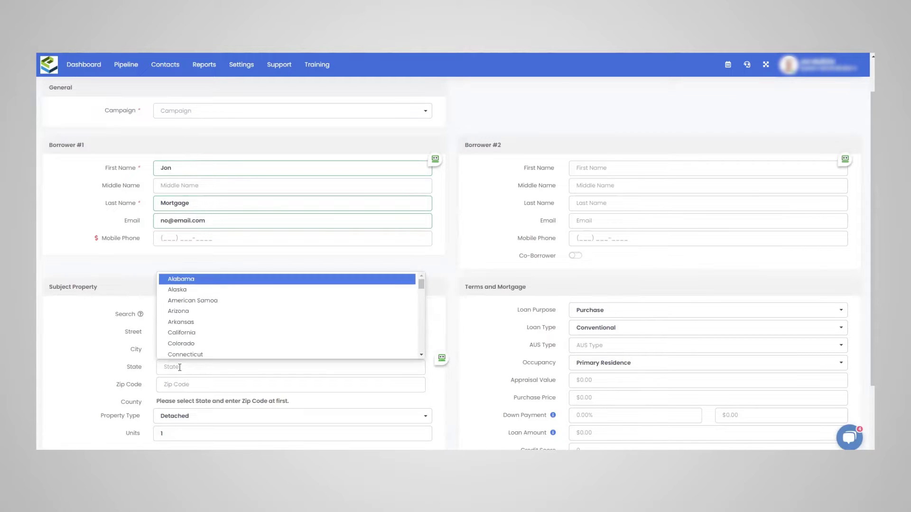
type("MD")
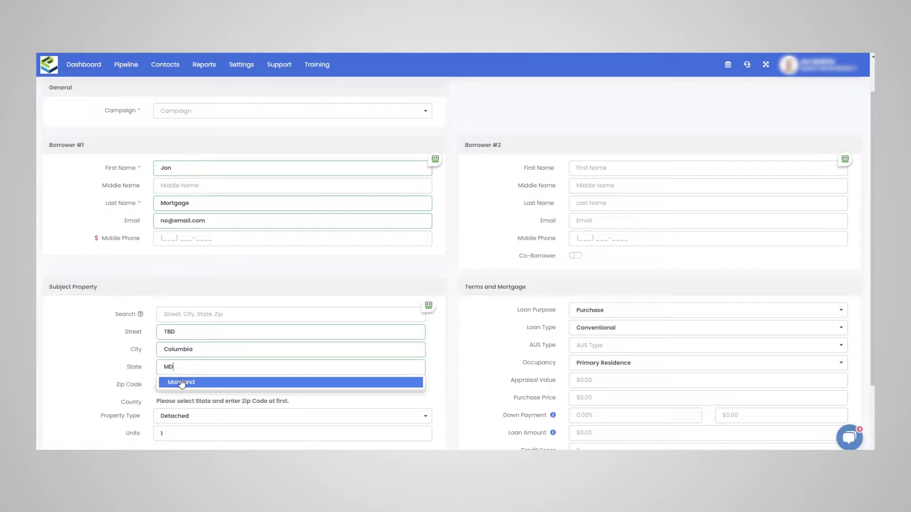
left_click(181, 382)
type("21044")
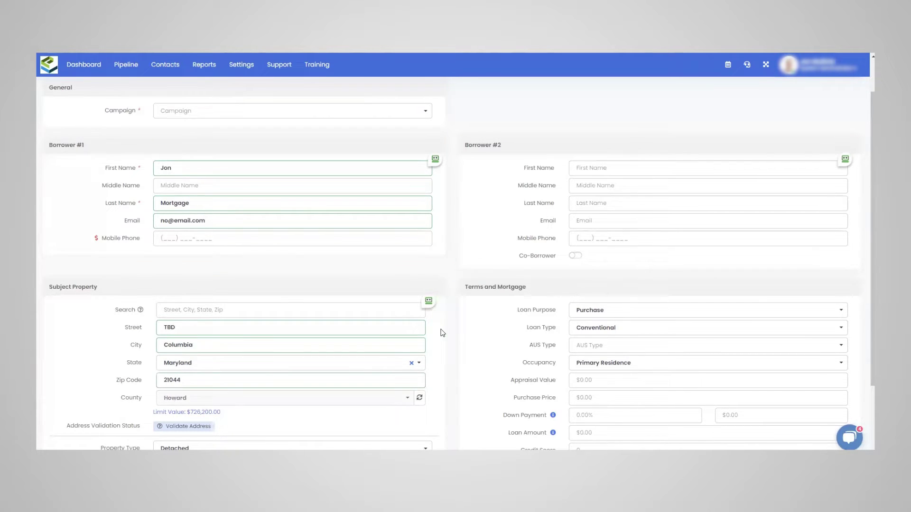
Choose 'Campaign' from the Campaign dropdown and save the new lead
scroll(441, 332, "up", 1)
left_click(752, 94)
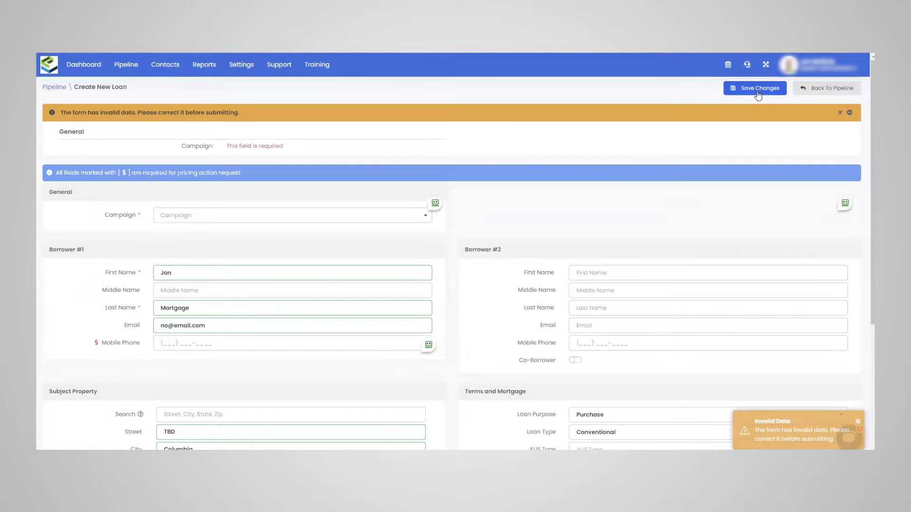
left_click(320, 216)
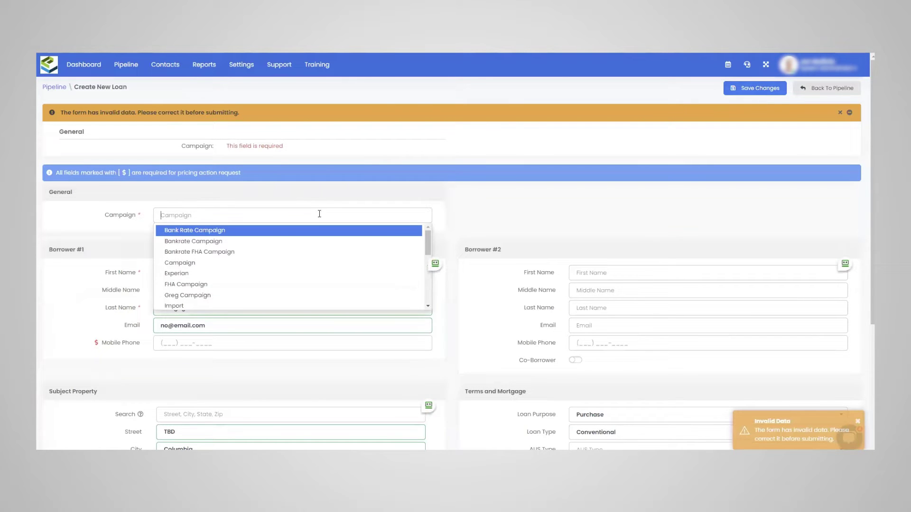
left_click(206, 264)
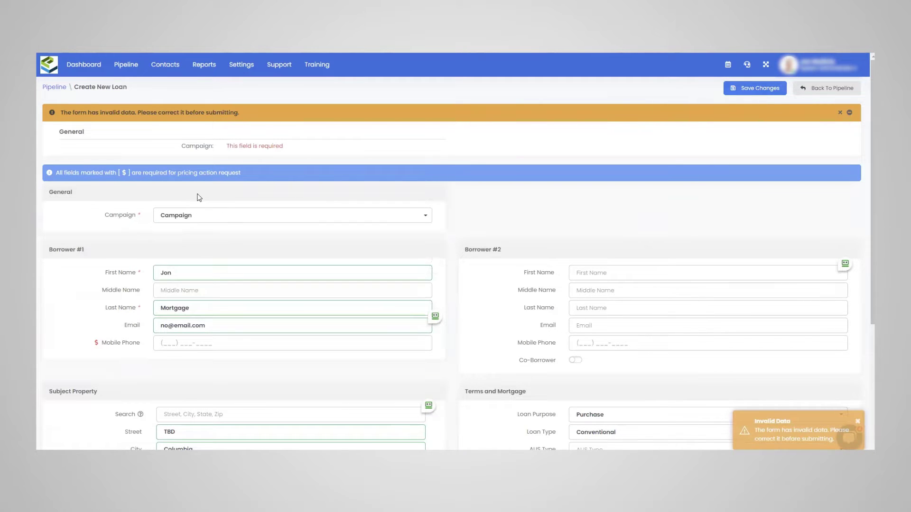
left_click(739, 88)
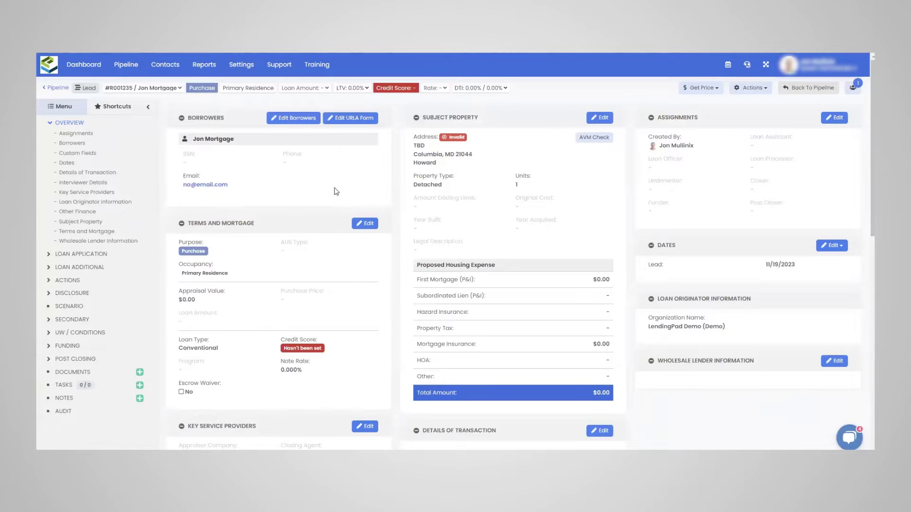
left_click(68, 124)
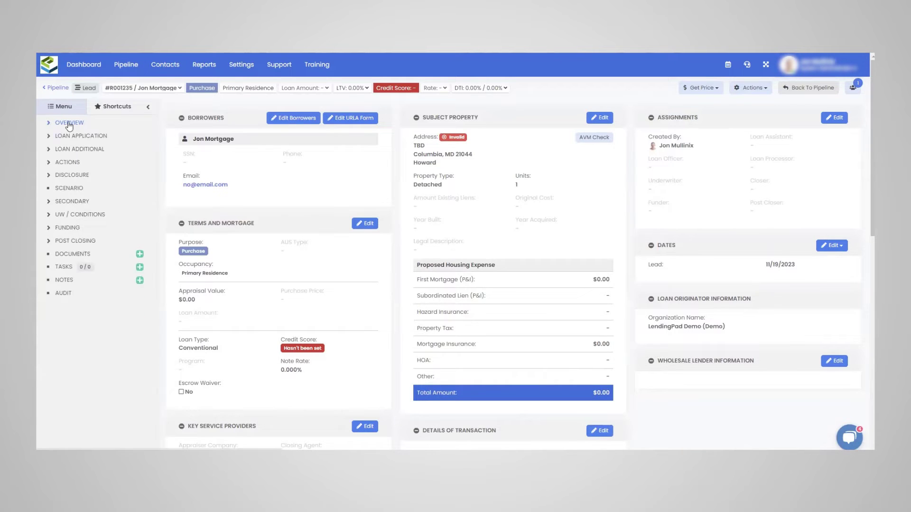
In Terms and Mortgage, set appraisal value to 400,000 and down payment to 20%
left_click(365, 224)
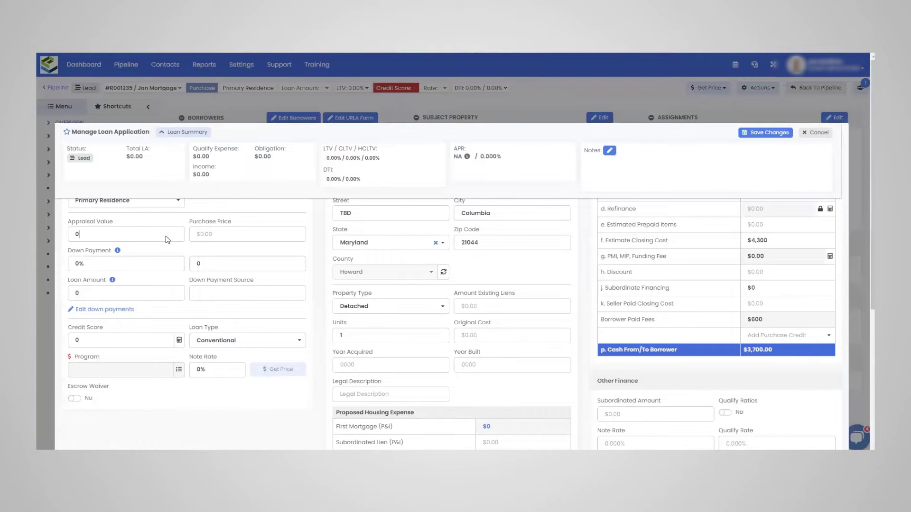
double_click(144, 247)
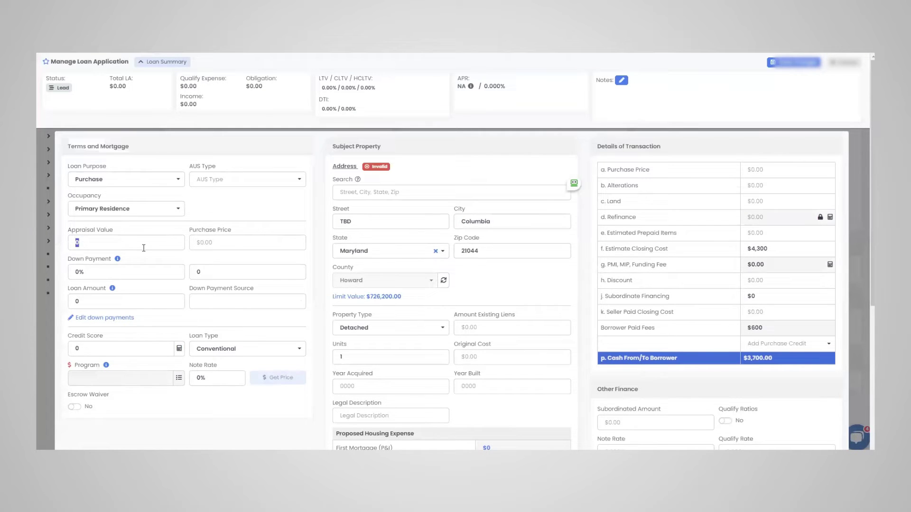
type("400,000")
key("Tab")
type("20")
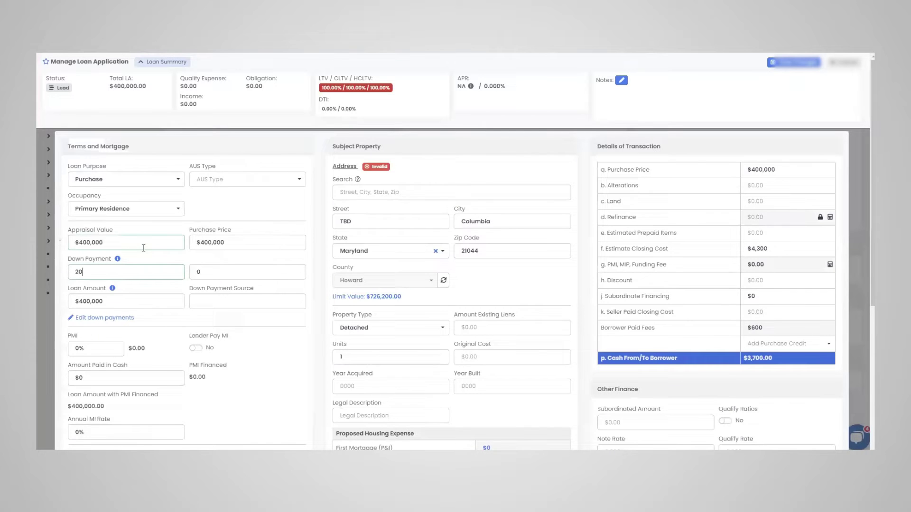
scroll(140, 303, "down", 4)
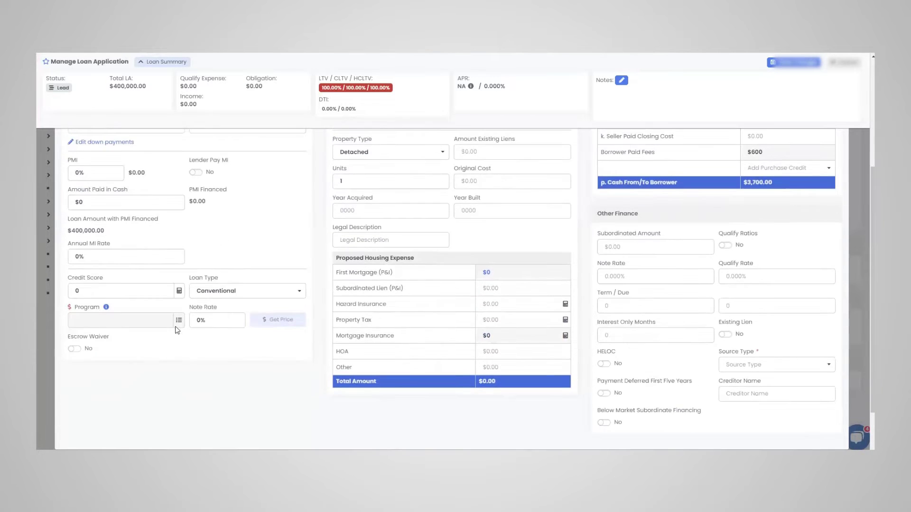
Choose the 30 Year Fixed program with a 4% note rate and credit score 800
left_click(178, 320)
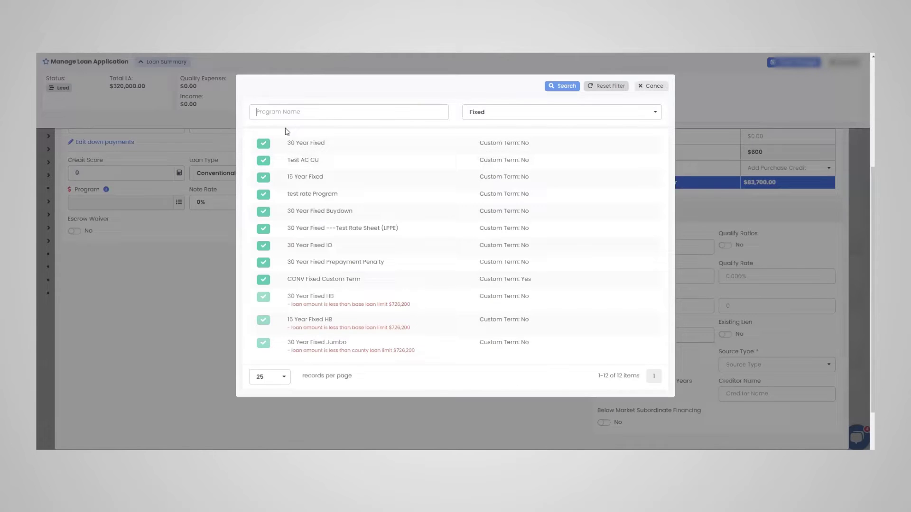
left_click(209, 200)
left_click(209, 200)
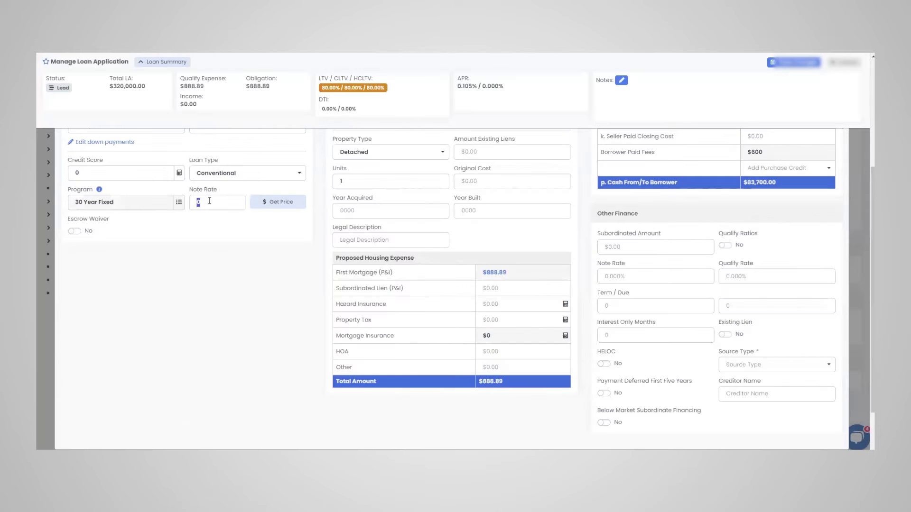
type("4")
scroll(262, 256, "up", 2)
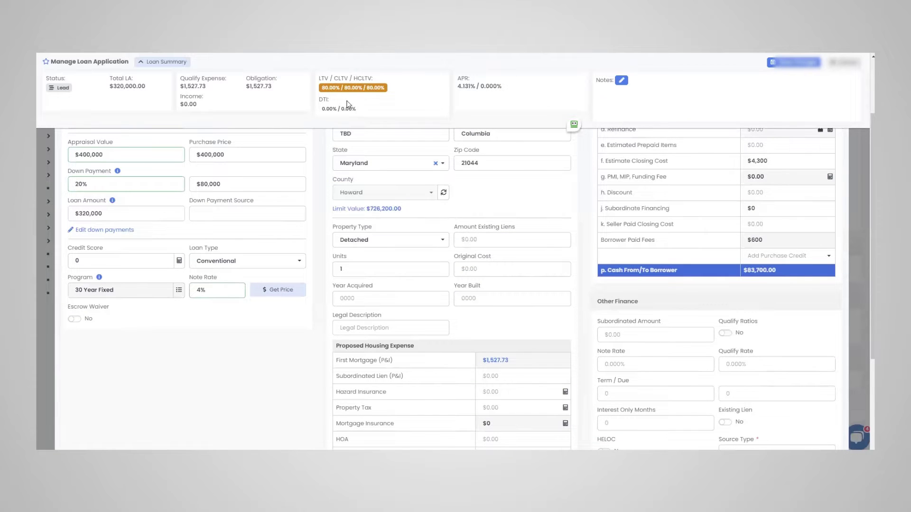
left_click(137, 267)
type("800")
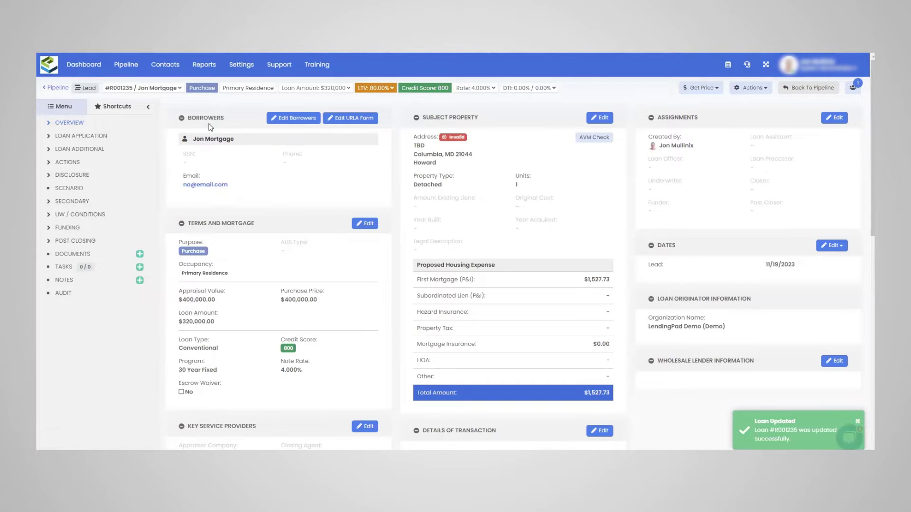
Open the Loan Application and browse its Employments, Assets and Liabilities & Inquiries sections
left_click(91, 137)
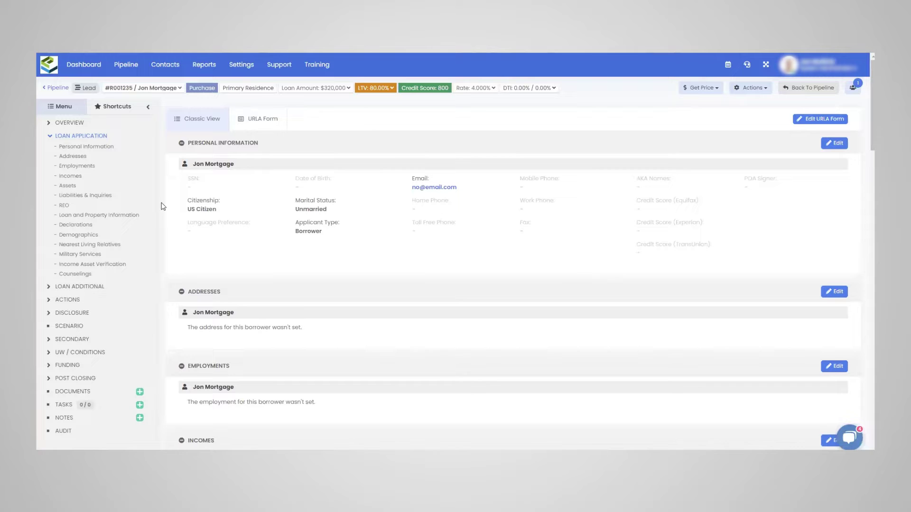
left_click(85, 164)
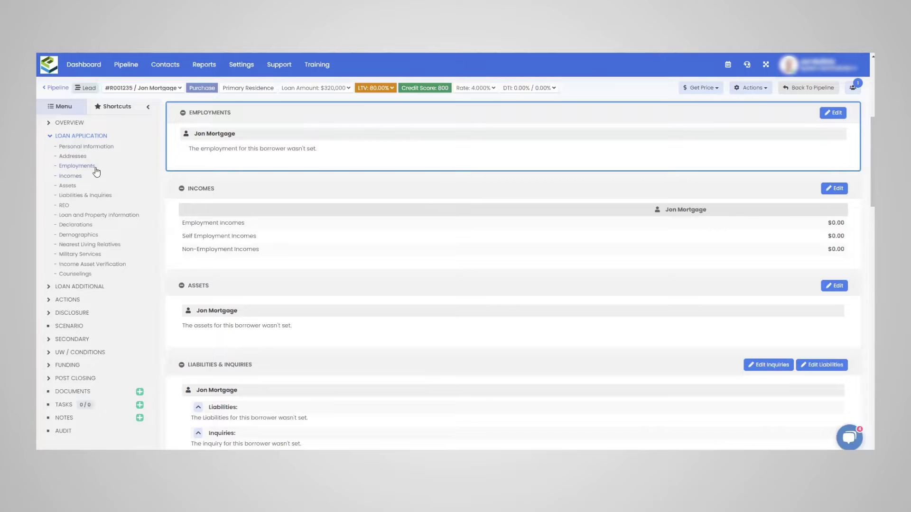
left_click(68, 186)
left_click(90, 196)
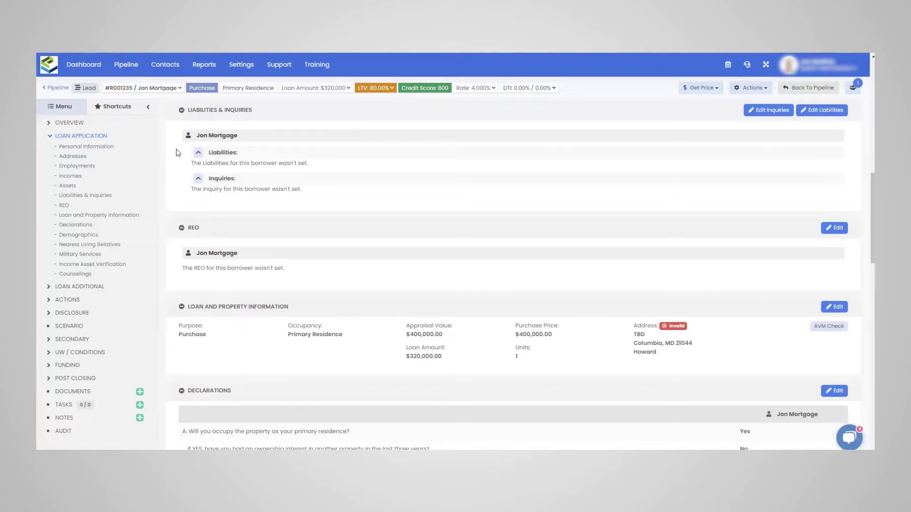
scroll(195, 217, "up", 10)
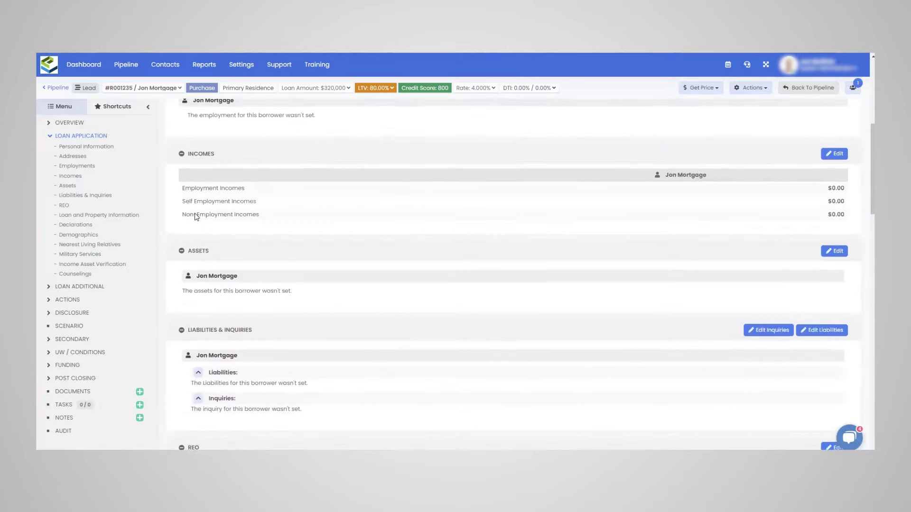
scroll(195, 217, "down", 5)
scroll(194, 217, "down", 5)
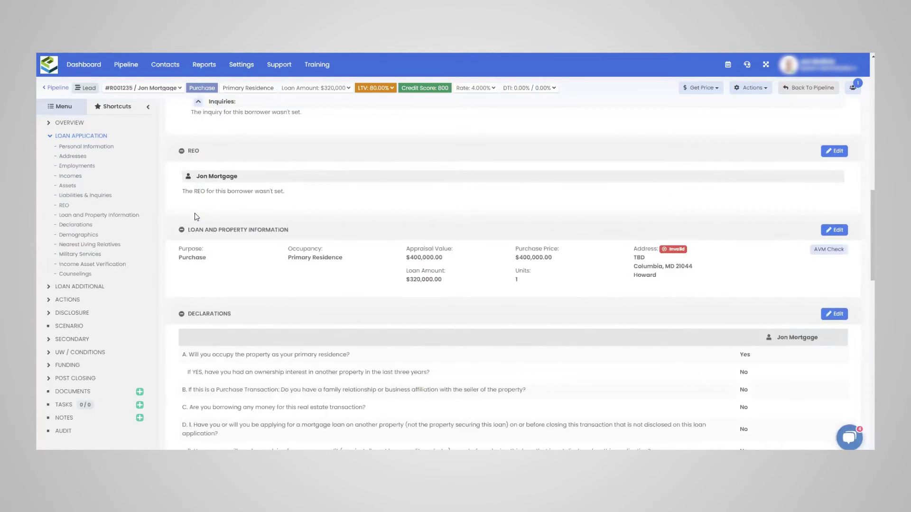
scroll(195, 217, "up", 10)
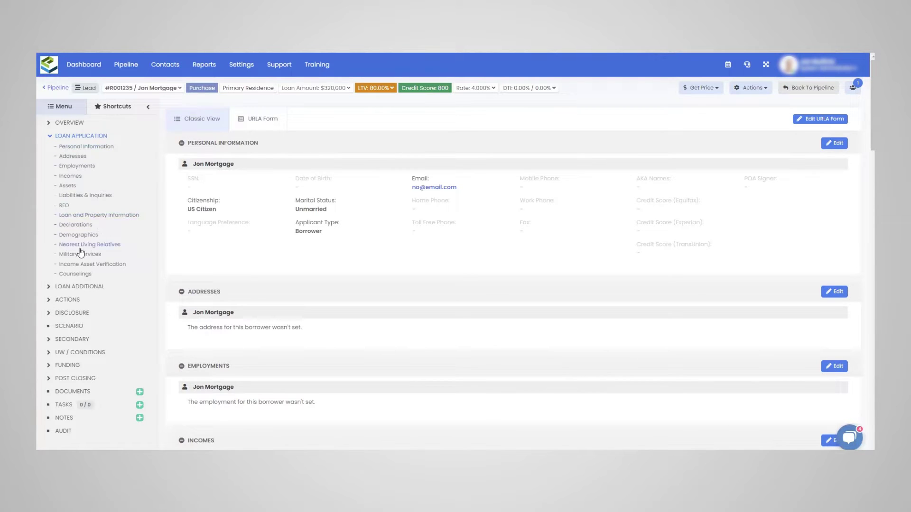
left_click(259, 121)
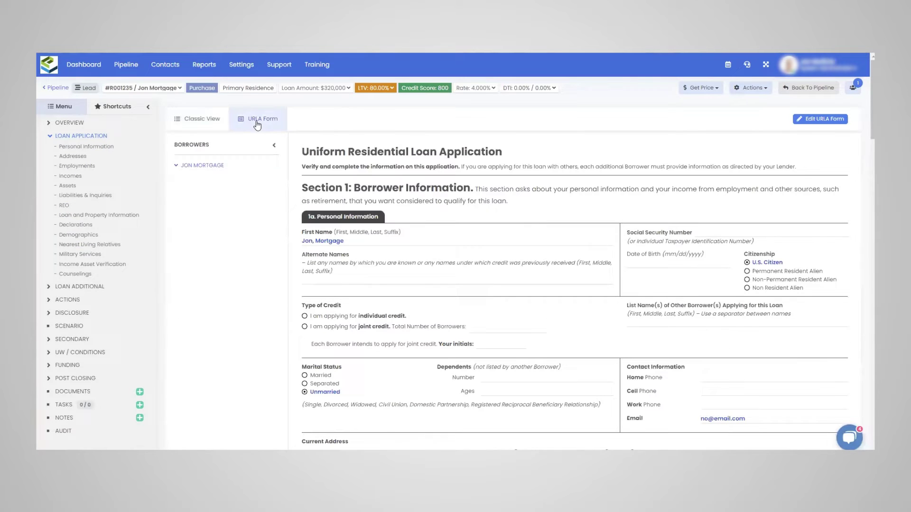
scroll(404, 267, "down", 6)
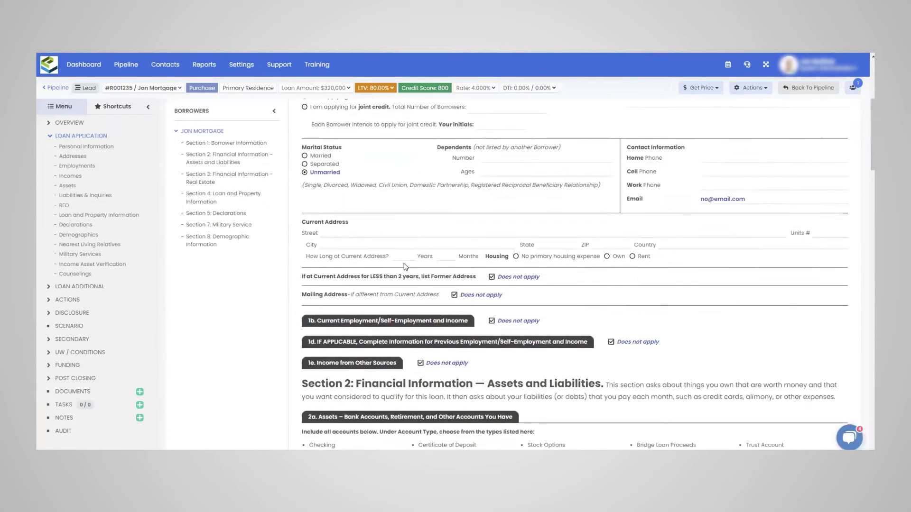
scroll(404, 267, "up", 5)
scroll(404, 267, "up", 1)
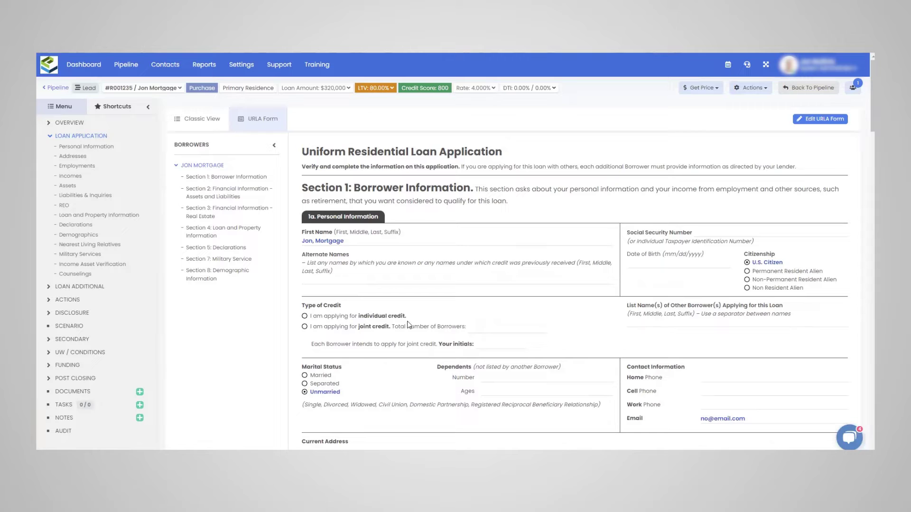
scroll(408, 394, "down", 3)
scroll(408, 393, "up", 3)
left_click(828, 119)
scroll(392, 294, "down", 8)
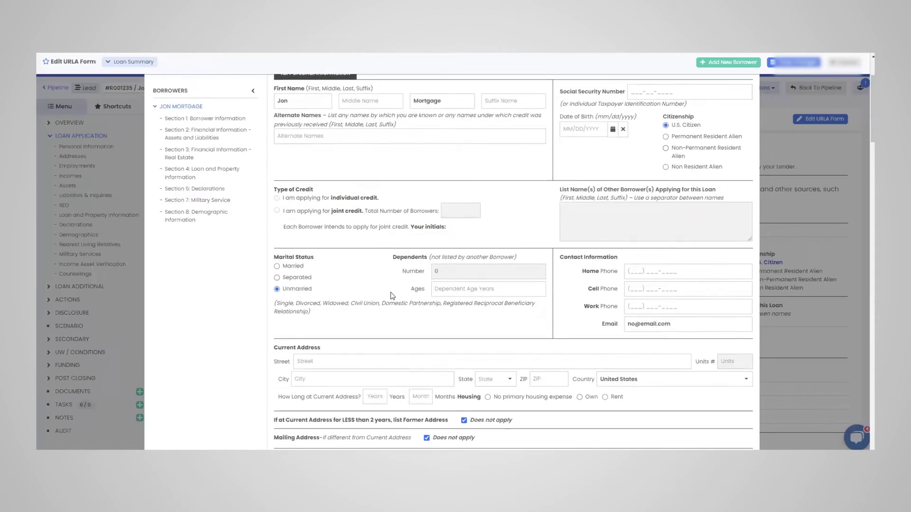
scroll(392, 294, "down", 8)
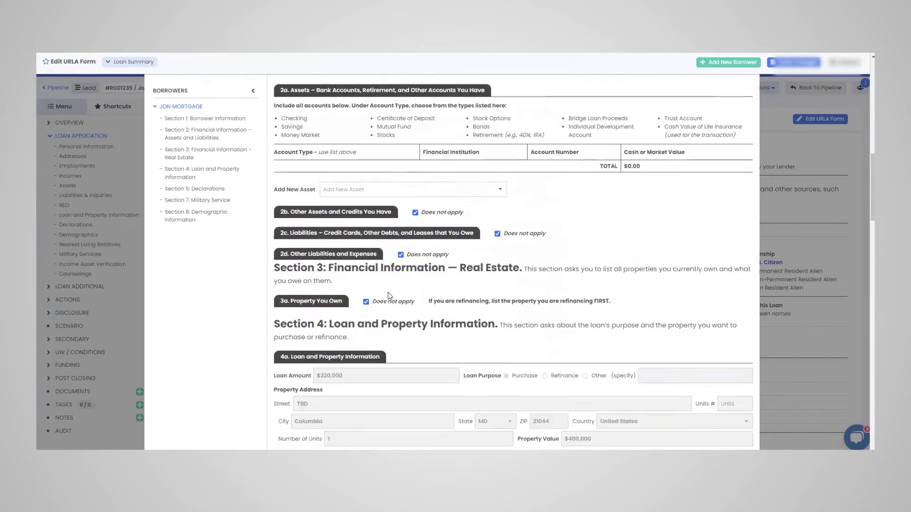
scroll(390, 296, "down", 10)
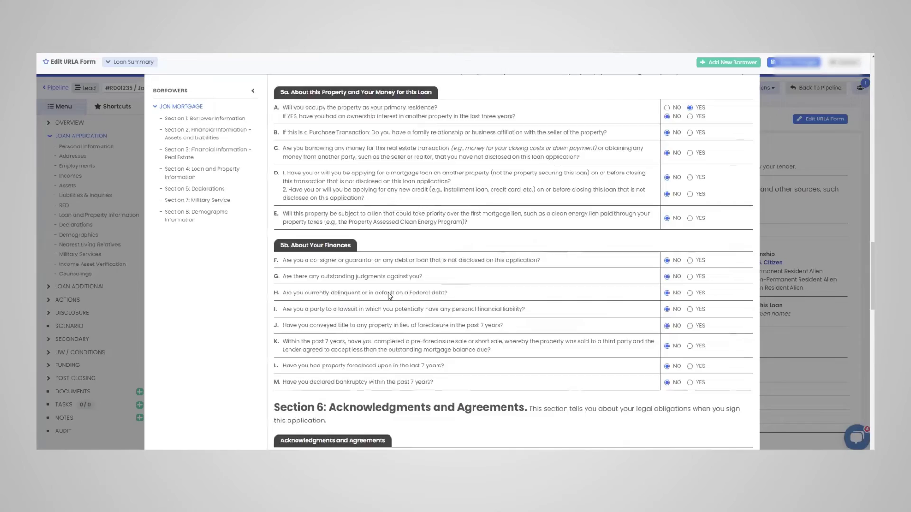
scroll(390, 296, "down", 10)
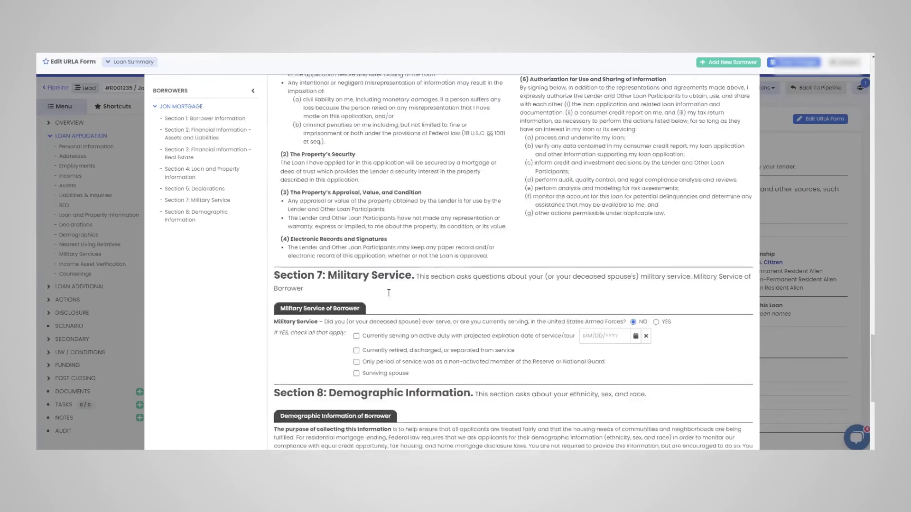
scroll(389, 294, "up", 8)
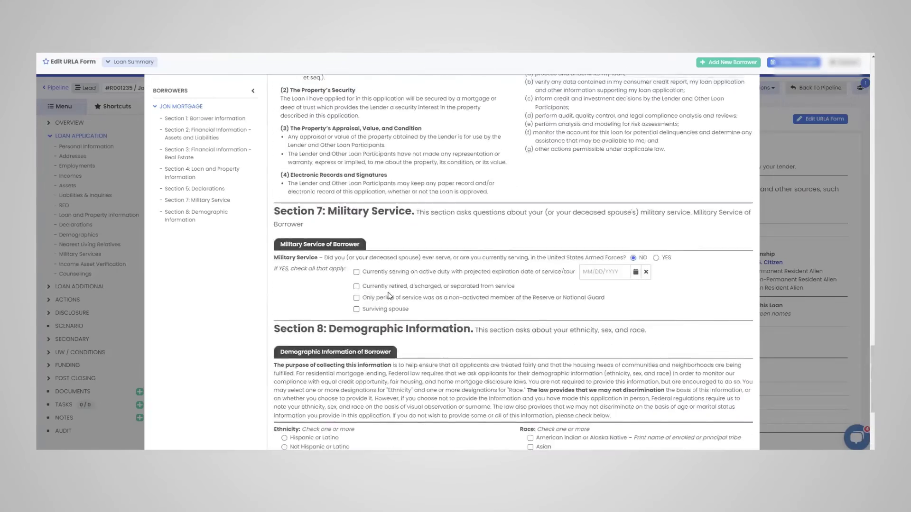
scroll(390, 296, "up", 15)
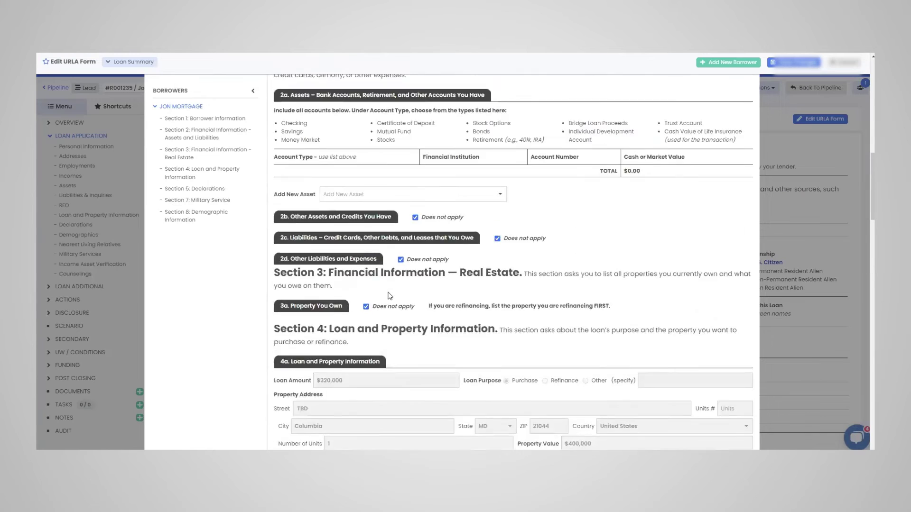
scroll(389, 296, "up", 4)
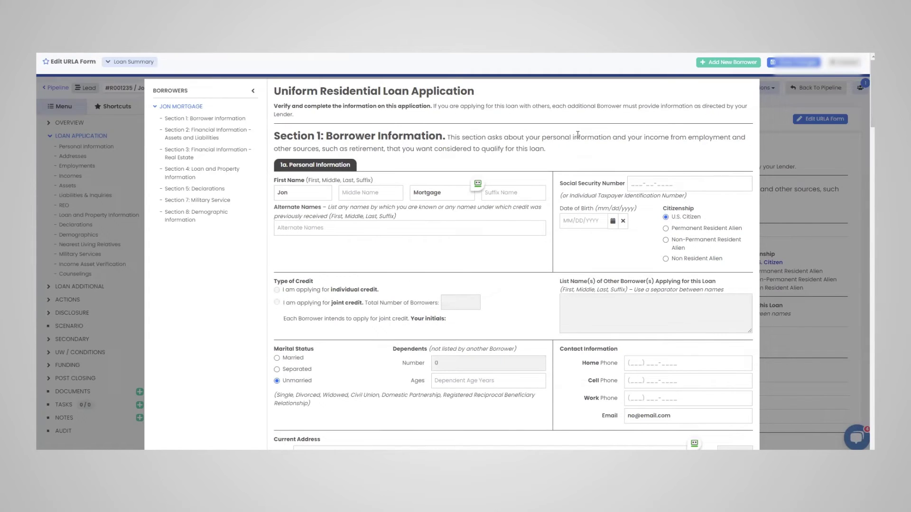
left_click(846, 63)
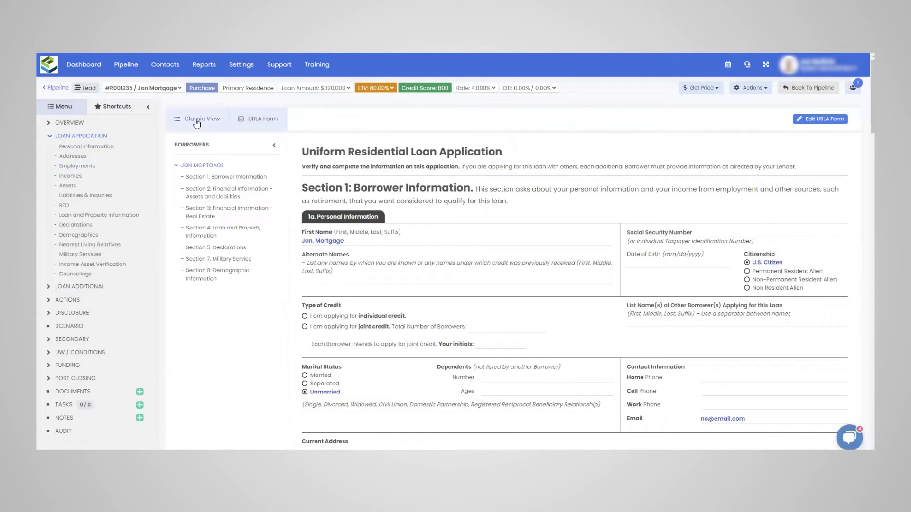
Add a current employment at Amazon, position IT, starting 01/01/2000
left_click(196, 123)
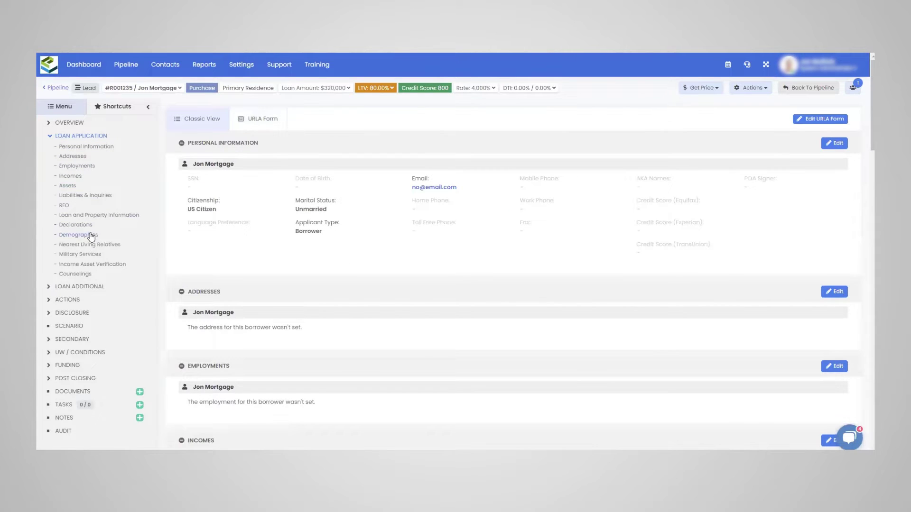
left_click(76, 166)
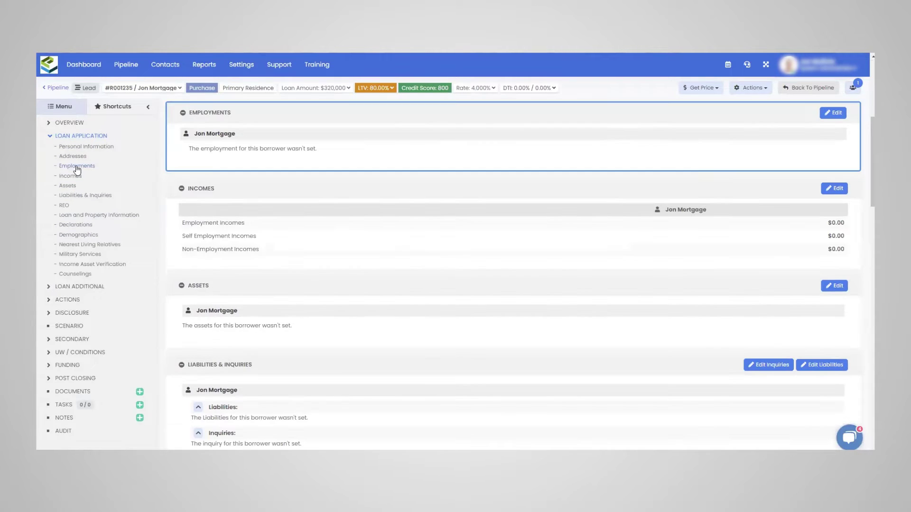
left_click(828, 113)
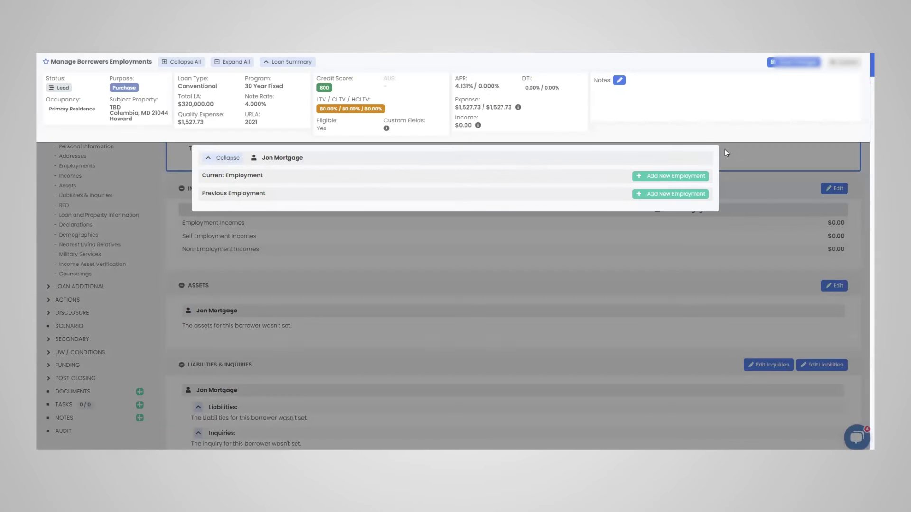
left_click(671, 176)
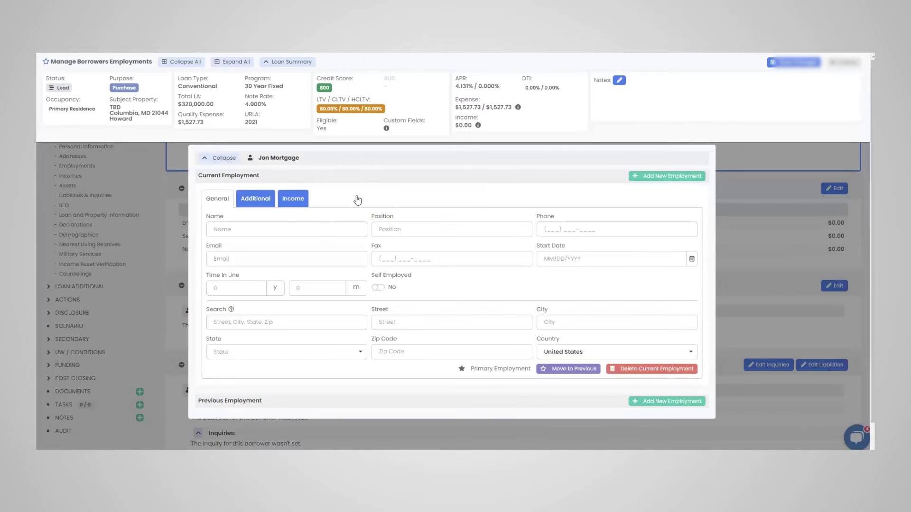
left_click(286, 227)
type("Aaaaaa")
key("BackSpace")
key("BackSpace")
key("BackSpace")
key("BackSpace")
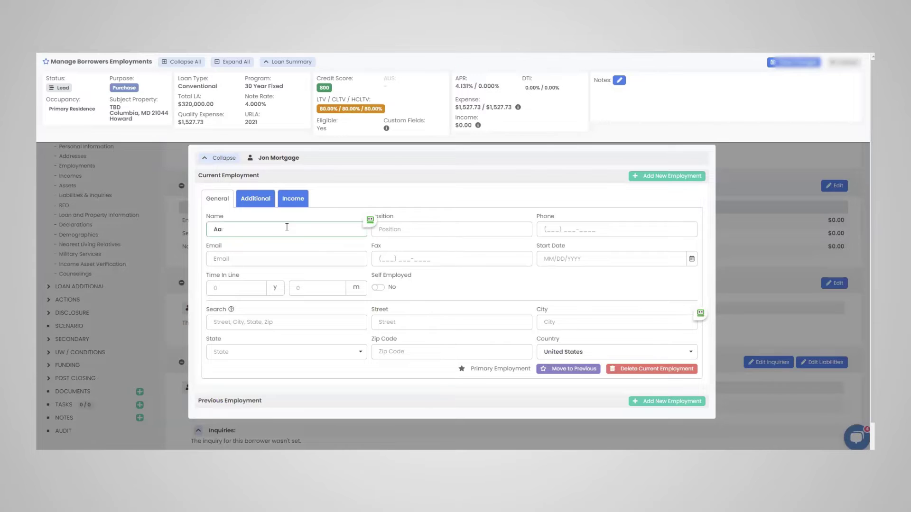
type("mazo")
type("IT")
key("Tab")
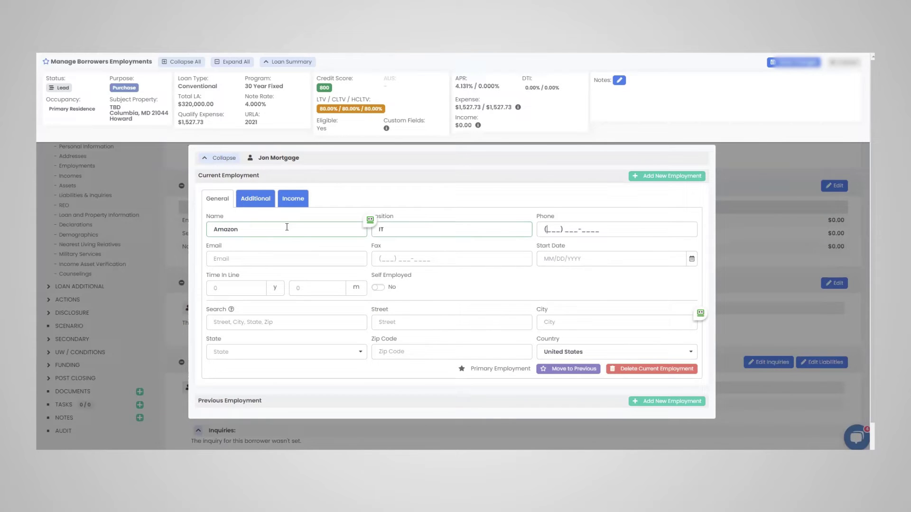
key("Tab")
key("Tab")
type("01")
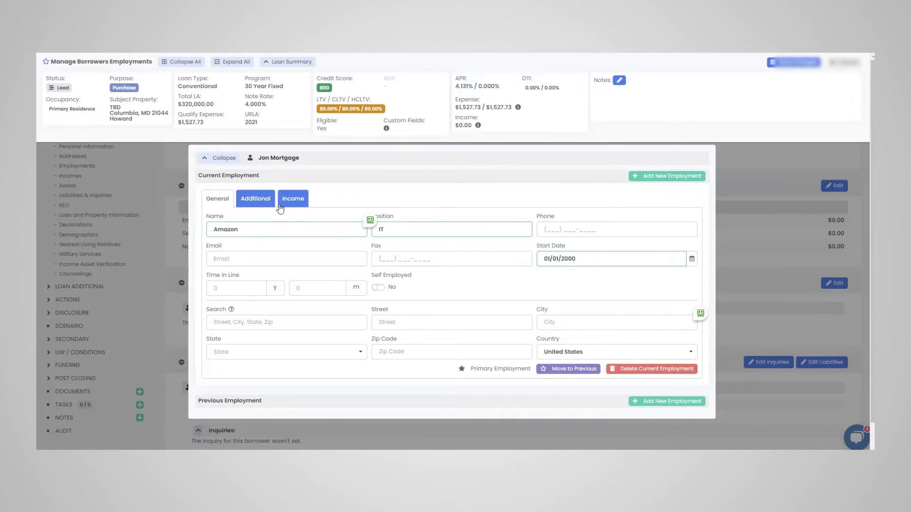
Give the Amazon job a Base monthly income of $10,000 and confirm the pay-period breakdown
left_click(294, 201)
left_click(406, 223)
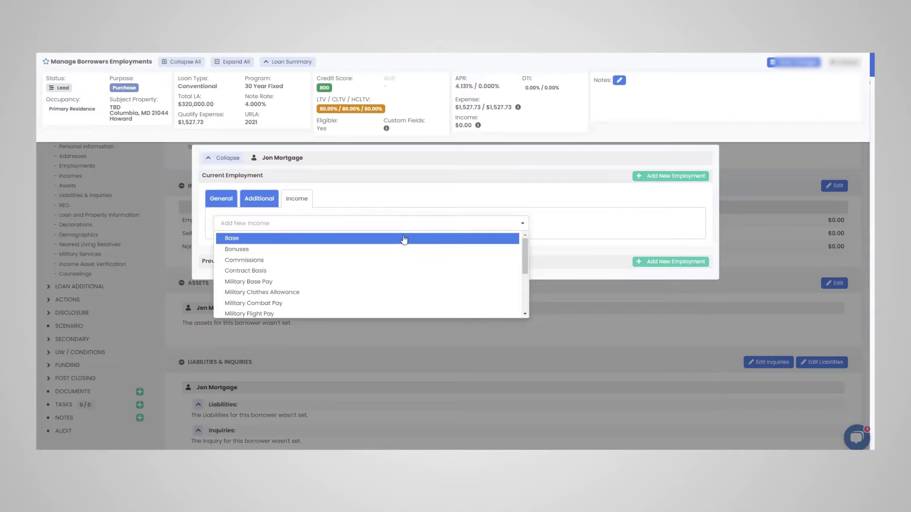
left_click(267, 238)
left_click(421, 222)
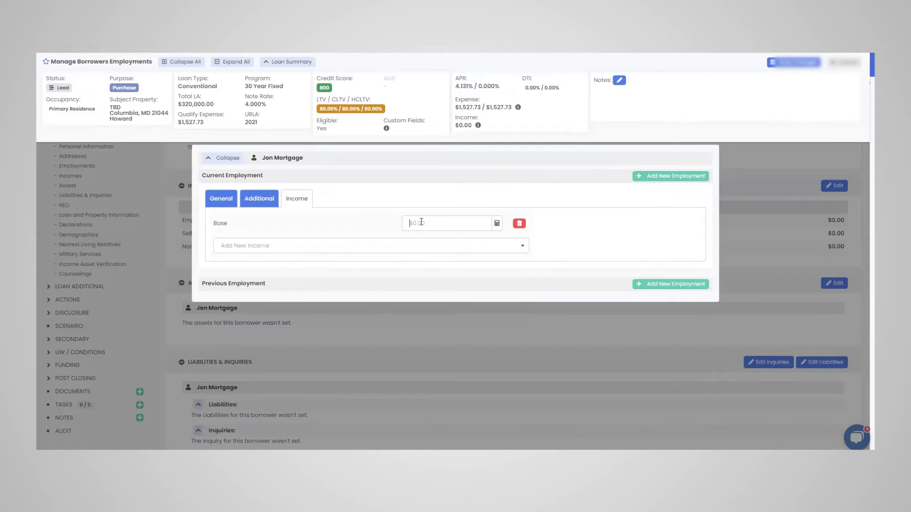
type("10,0")
type("0000")
left_click(430, 198)
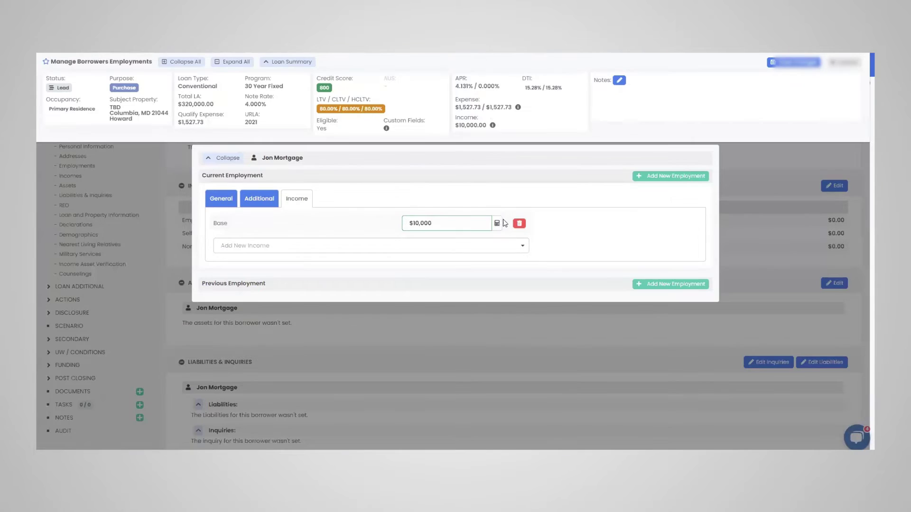
left_click(498, 224)
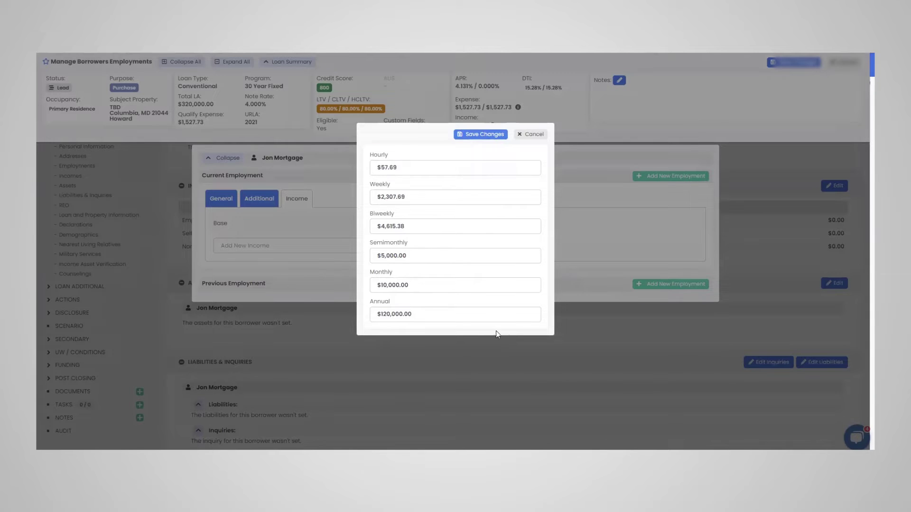
left_click(480, 134)
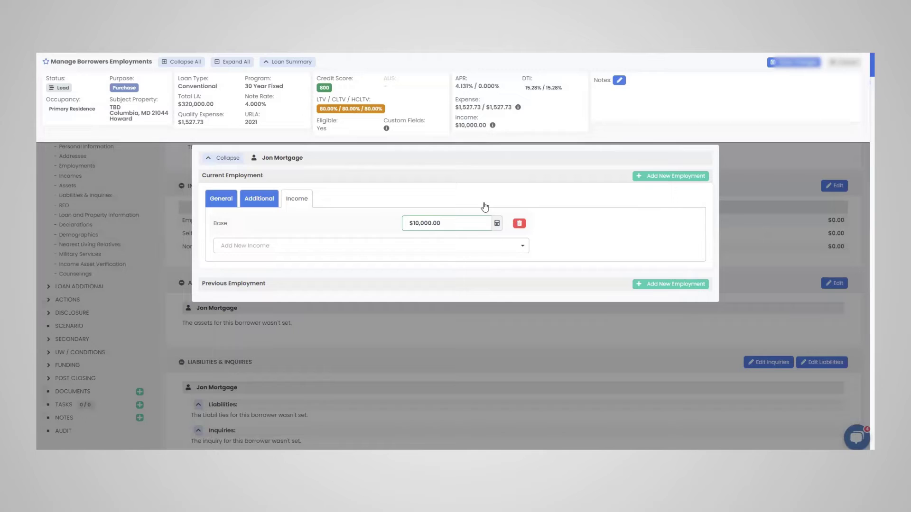
Replace the Amazon Base income with 12,000 per month and save the employment
left_click(475, 219)
type("75000")
key("Tab")
left_click(447, 227)
type("12000")
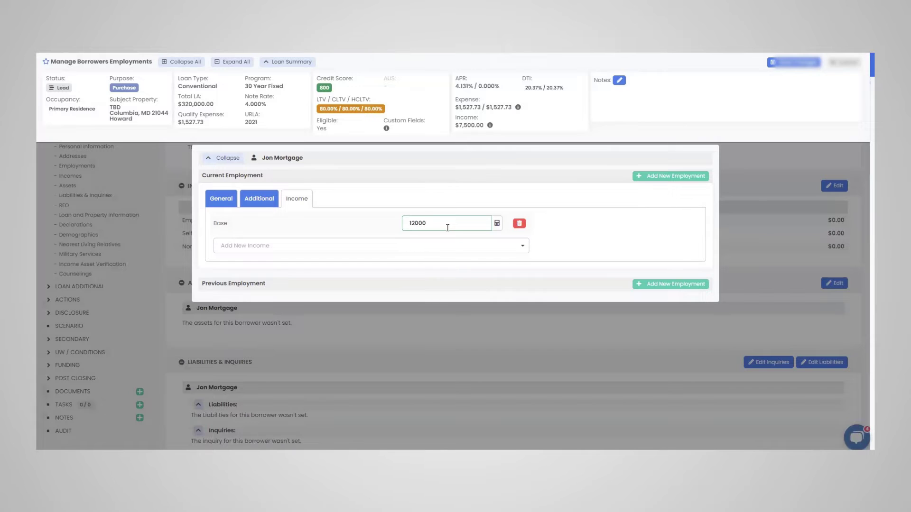
left_click(429, 195)
double_click(324, 89)
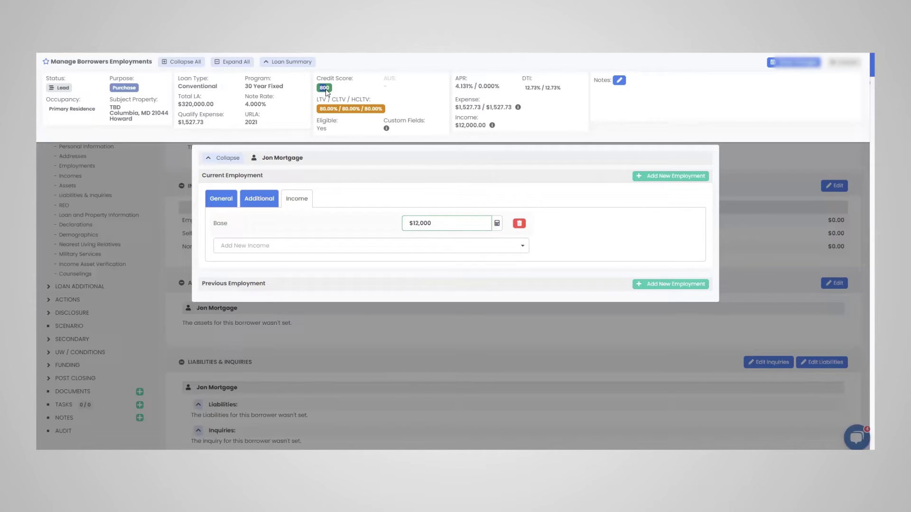
left_click(326, 92)
left_click(780, 67)
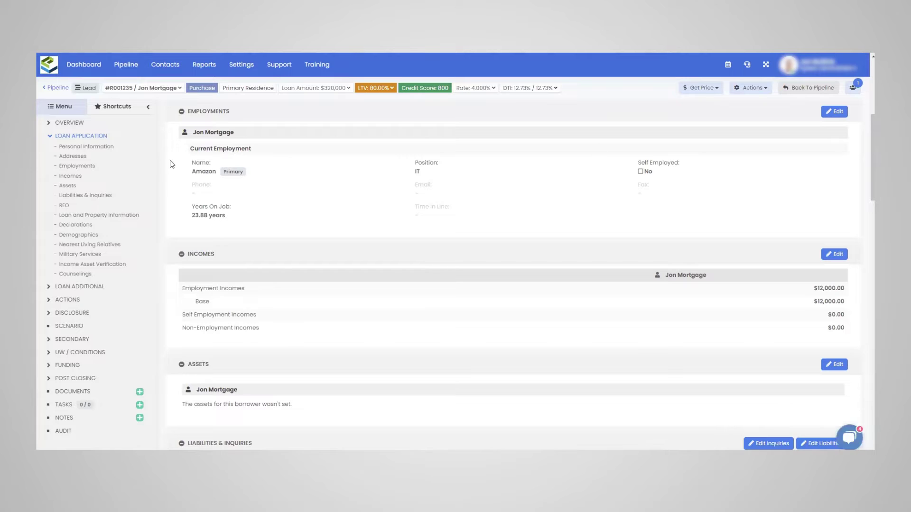
In Personal Information, enter the borrower's SSN and date of birth
left_click(87, 146)
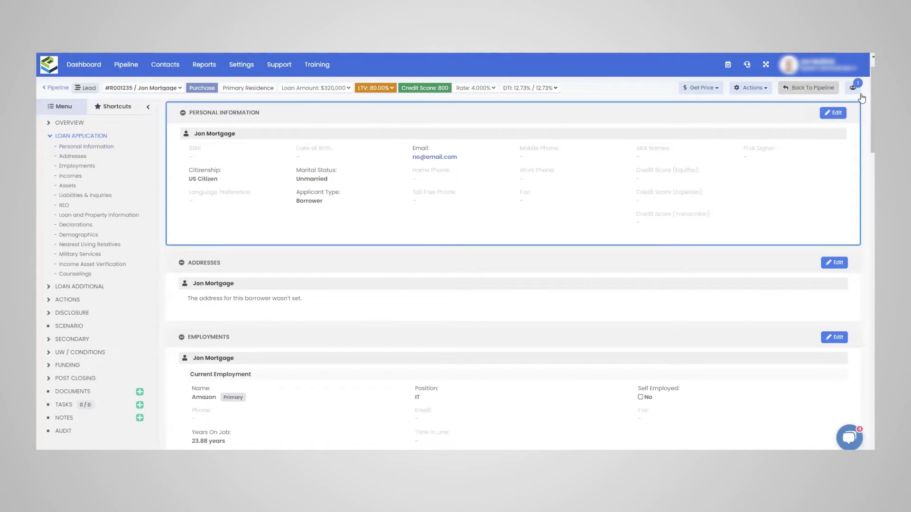
left_click(831, 114)
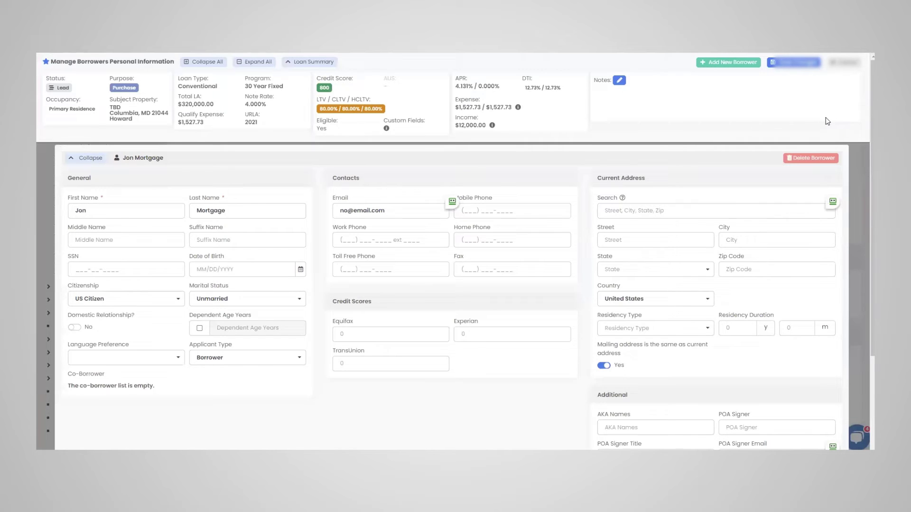
left_click(76, 270)
type("111-1")
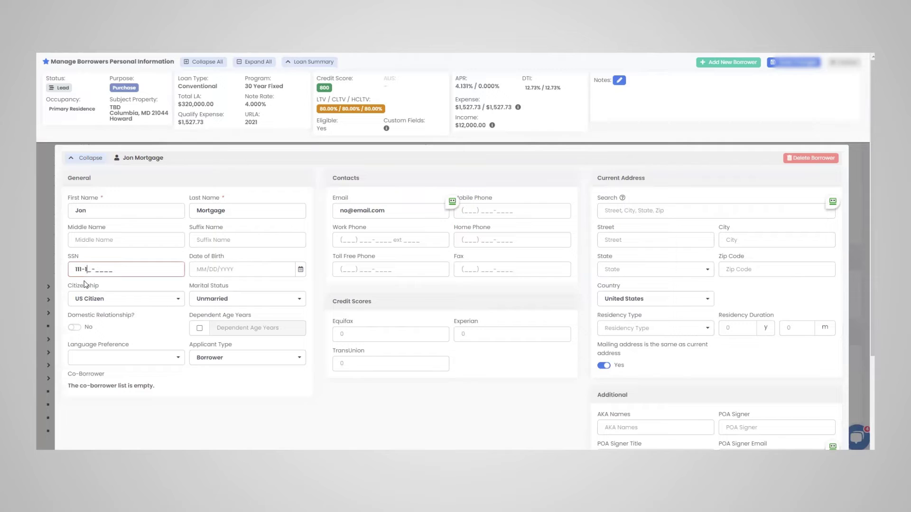
type("1-1111")
left_click(198, 270)
type("01011")
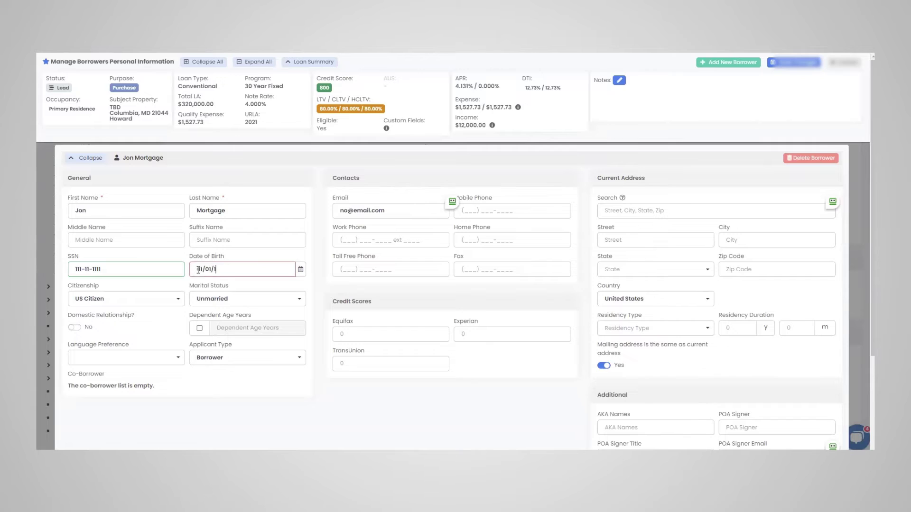
type("980")
type("546")
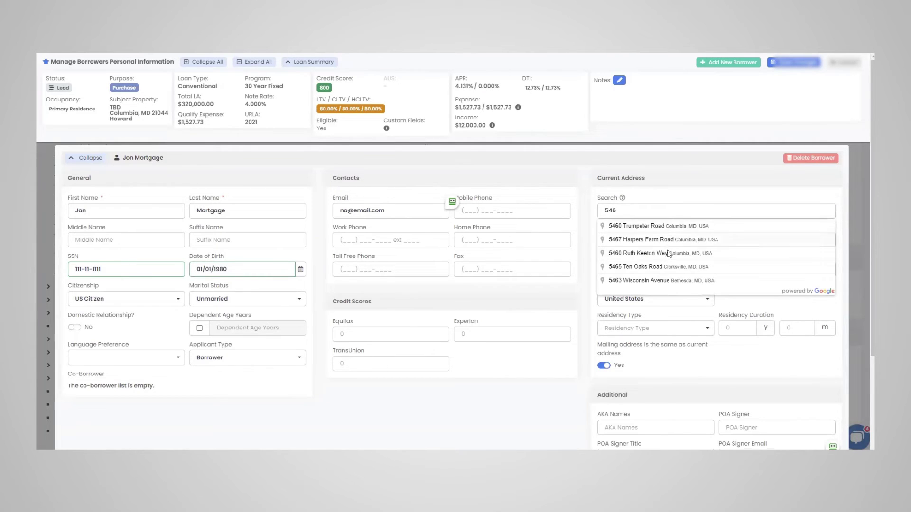
Set the current address to Tbd, Columbia, MD with Residency Type Own
left_click(669, 255)
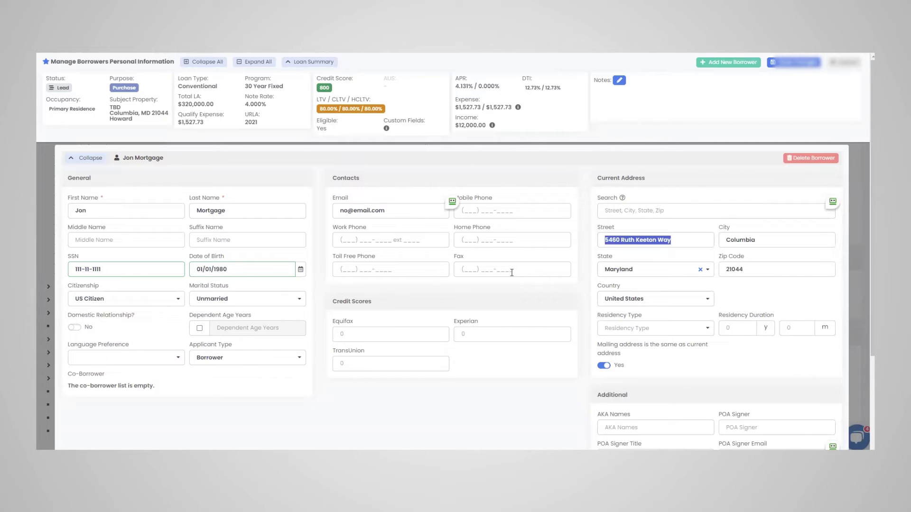
type("Tbd")
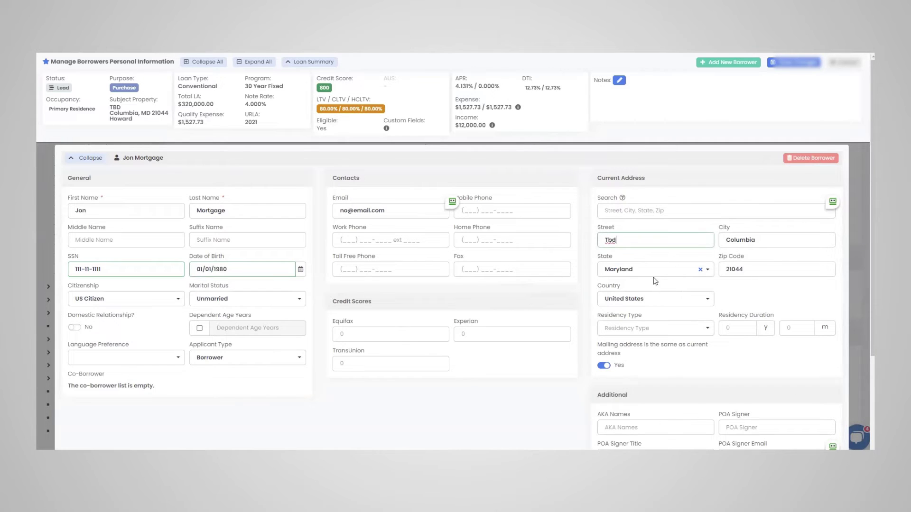
left_click(670, 332)
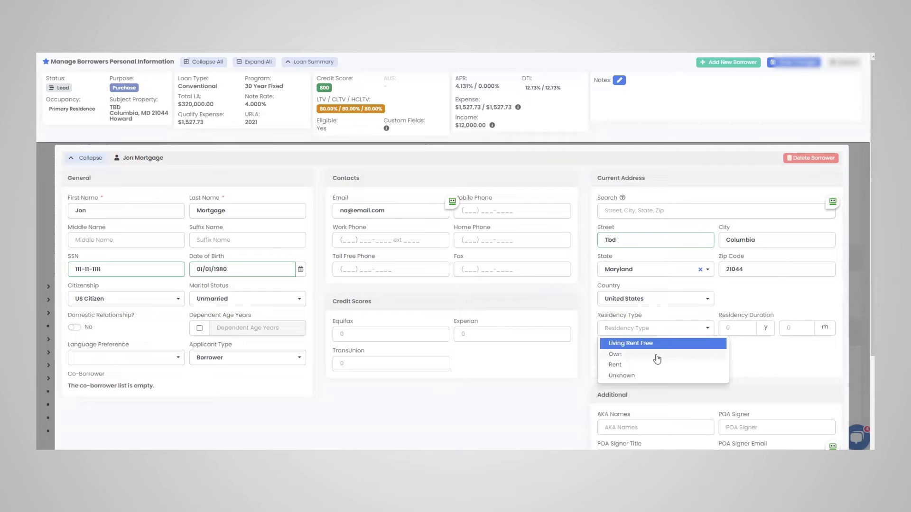
left_click(649, 356)
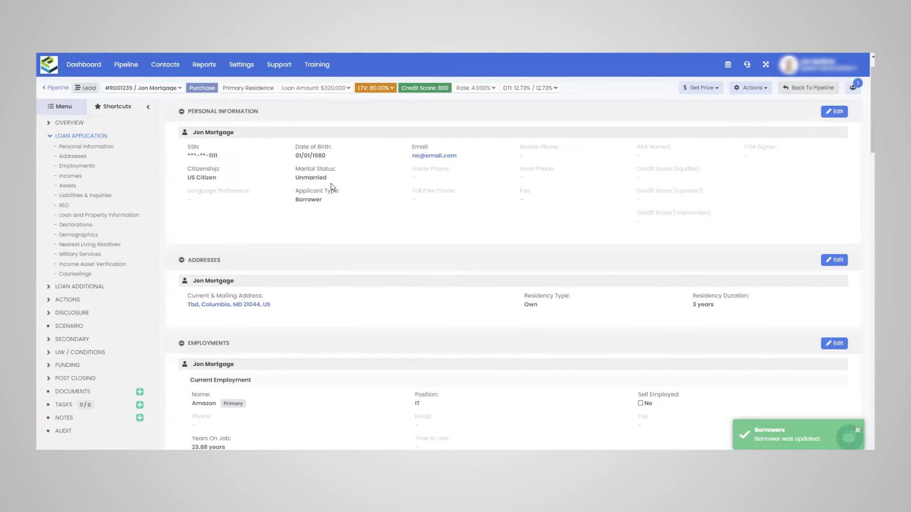
Add an Example Bank checking account with its account number and a $130,000 cash value
scroll(265, 327, "down", 1)
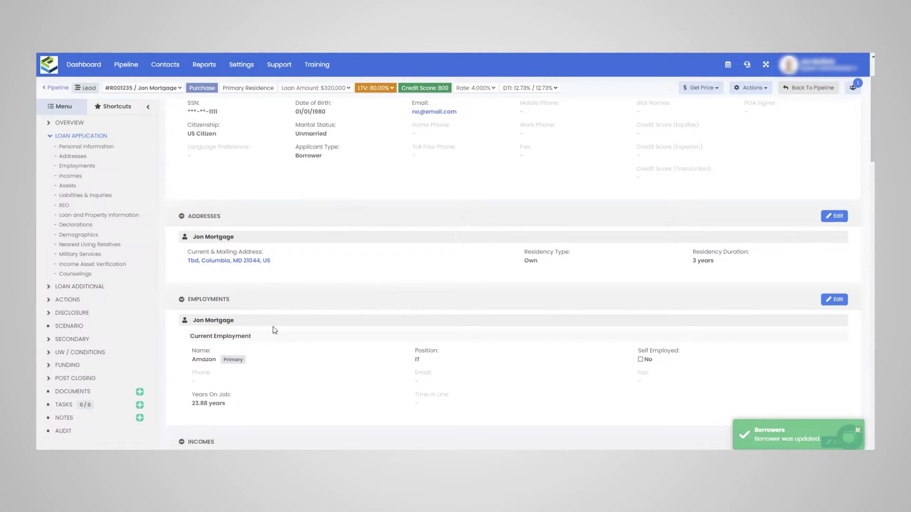
scroll(456, 296, "down", 4)
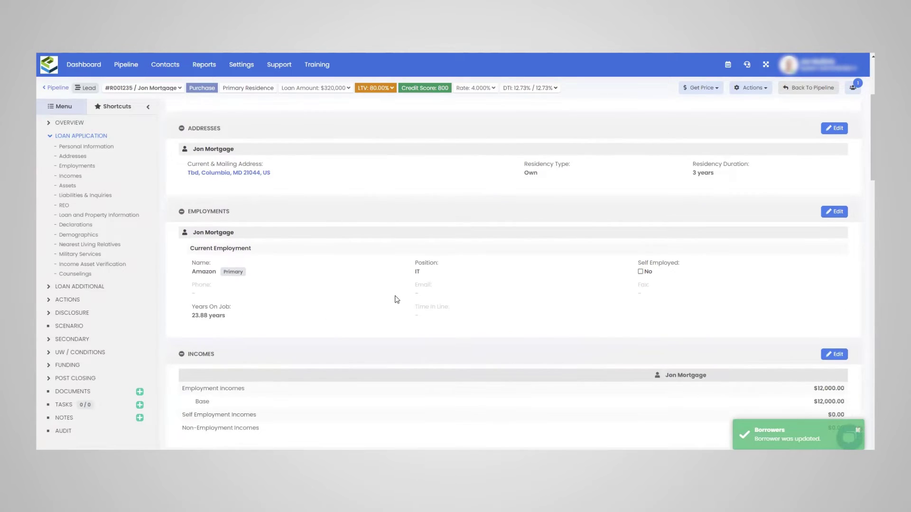
scroll(563, 366, "down", 2)
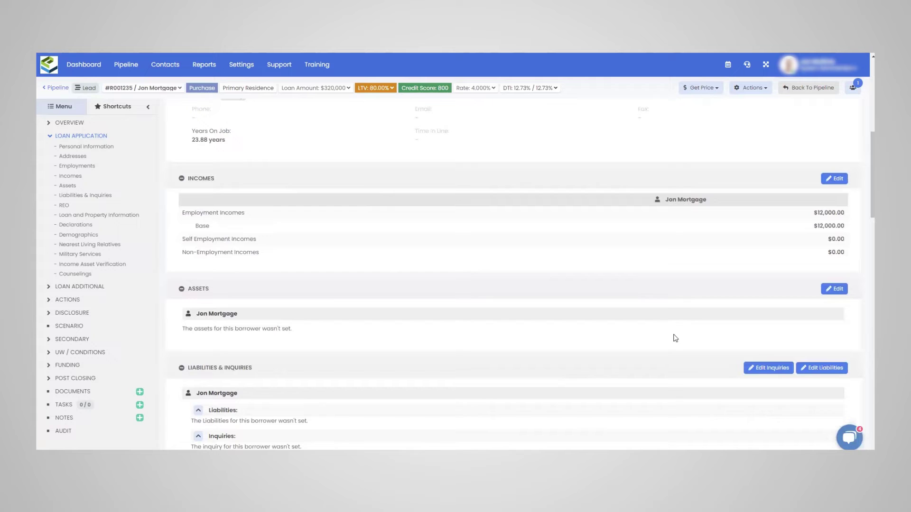
left_click(834, 289)
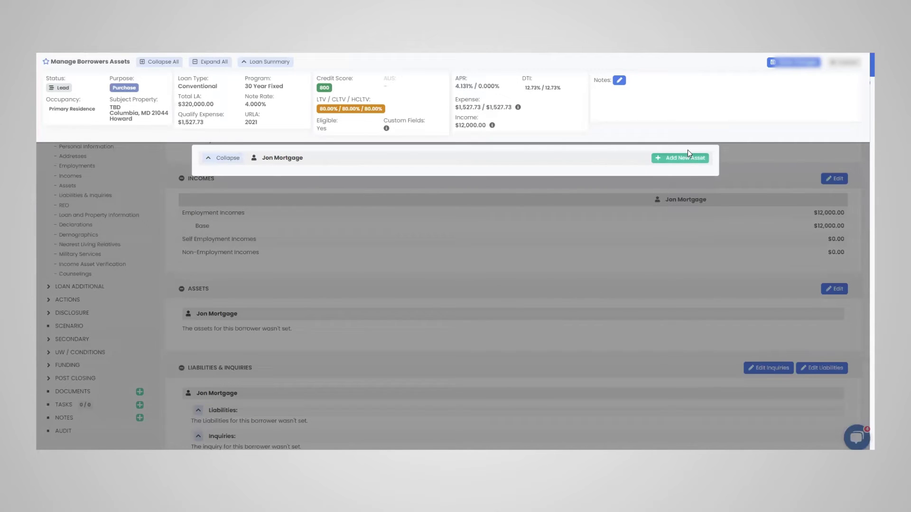
left_click(686, 157)
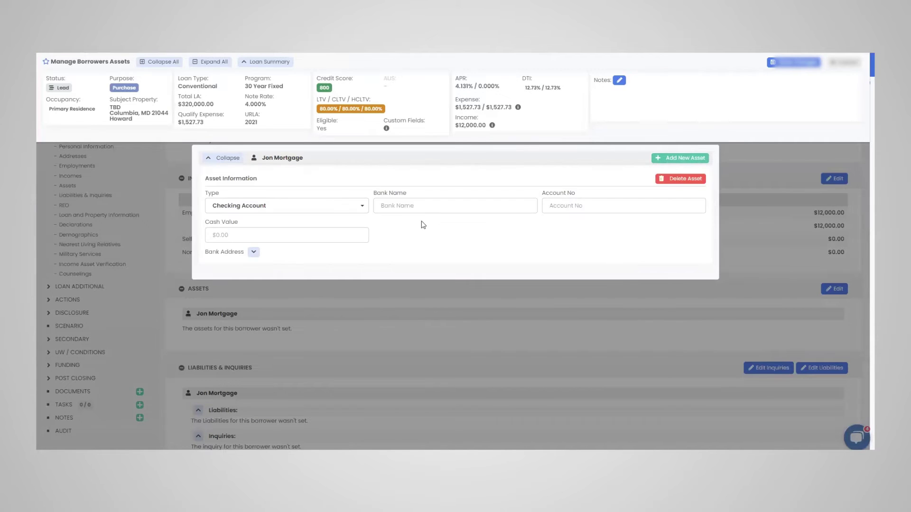
left_click(392, 209)
type("Example Bank")
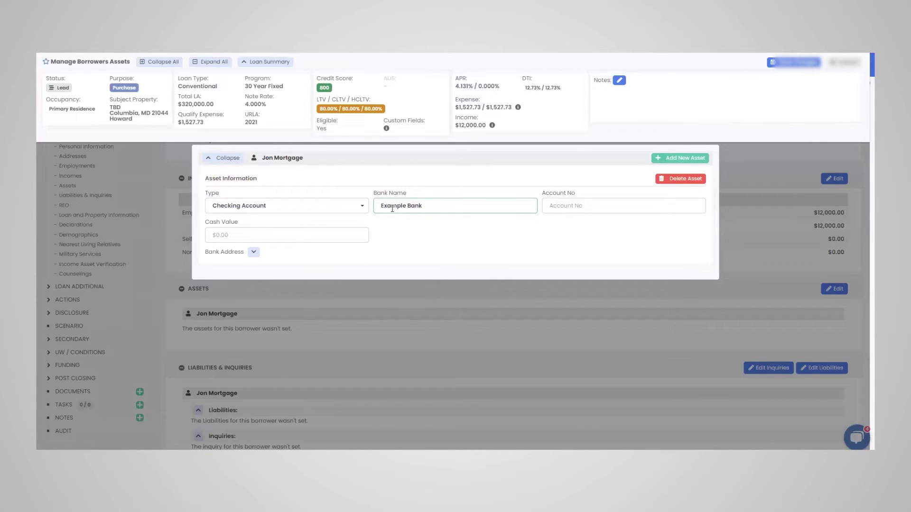
key("Tab")
type("3242342")
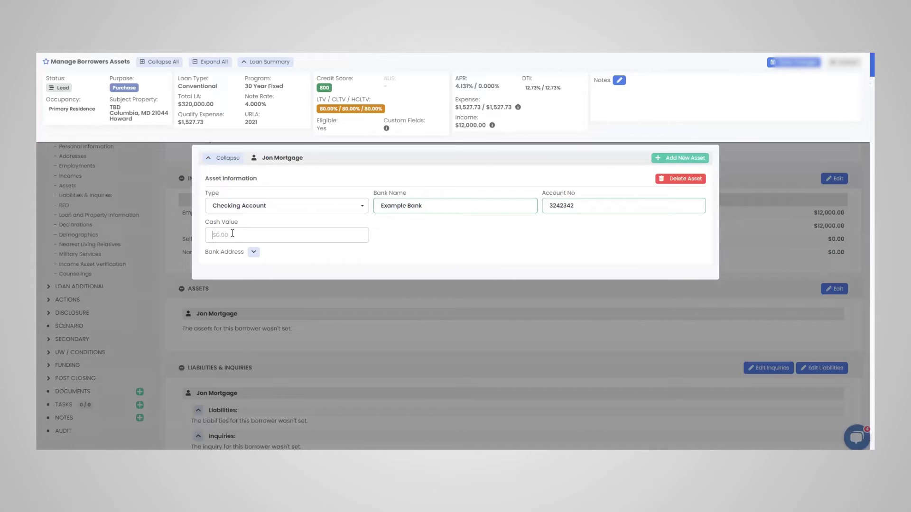
type("13")
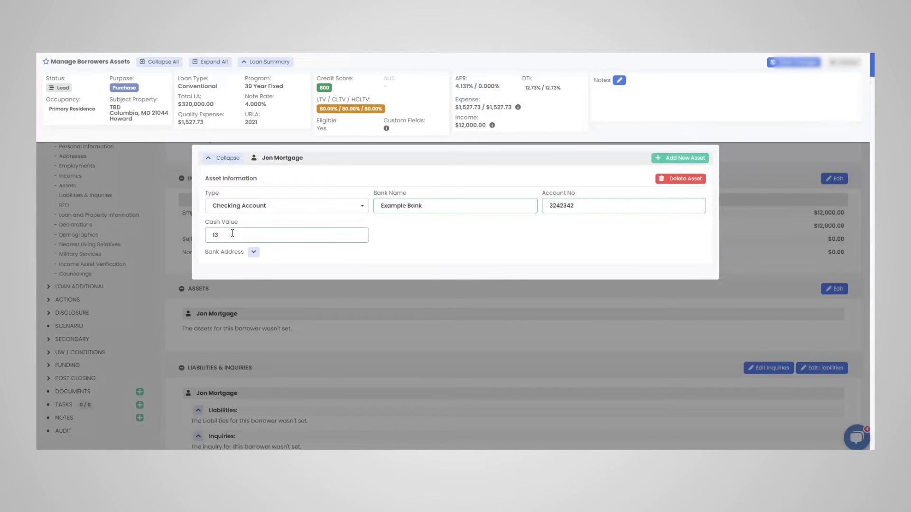
left_click(388, 243)
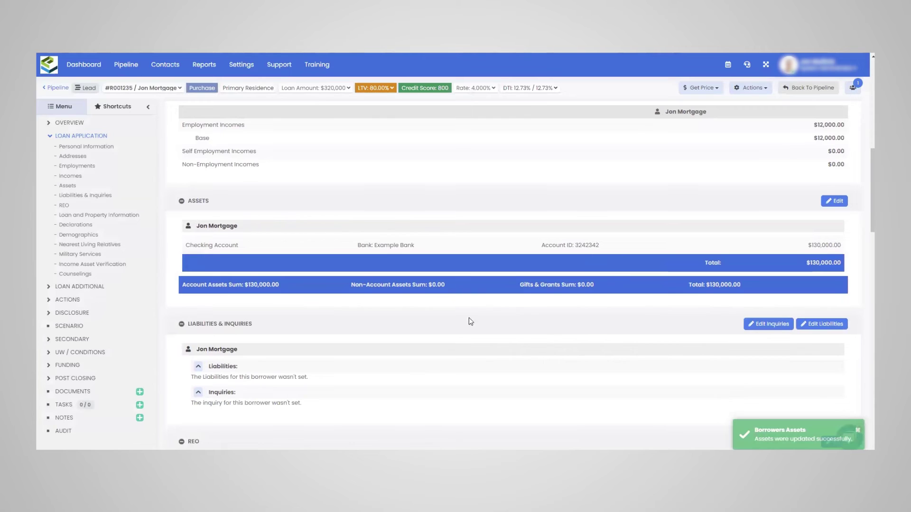
scroll(320, 356, "down", 2)
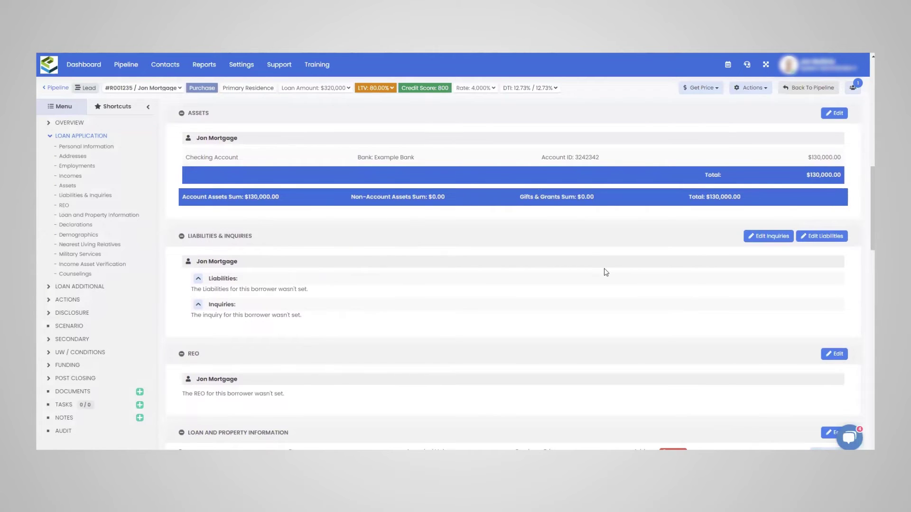
left_click(773, 236)
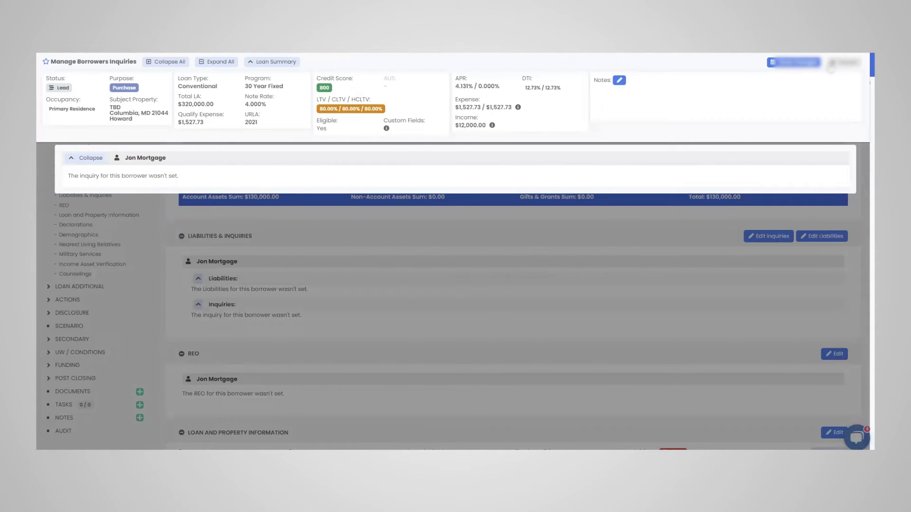
left_click(844, 62)
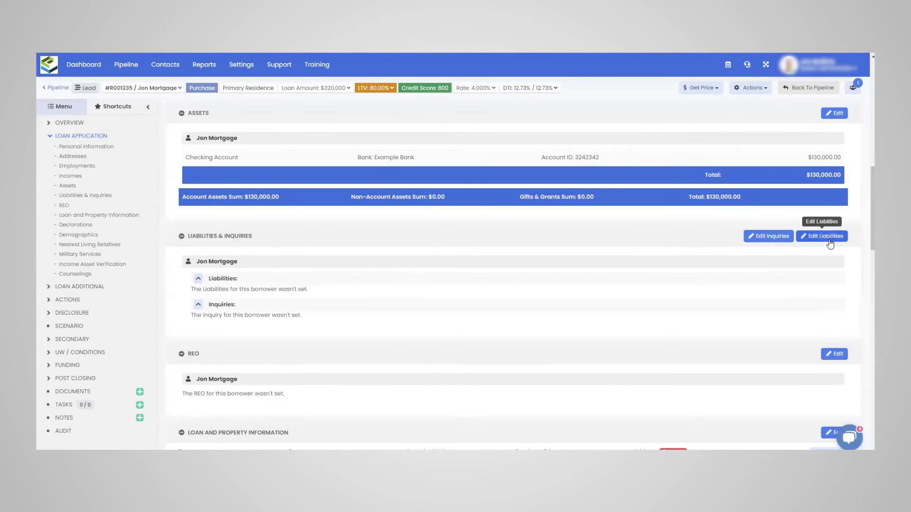
Add a Mortgage Loan liability to Mortgage Company with $2,300 monthly payment and $350,000 balance
left_click(831, 239)
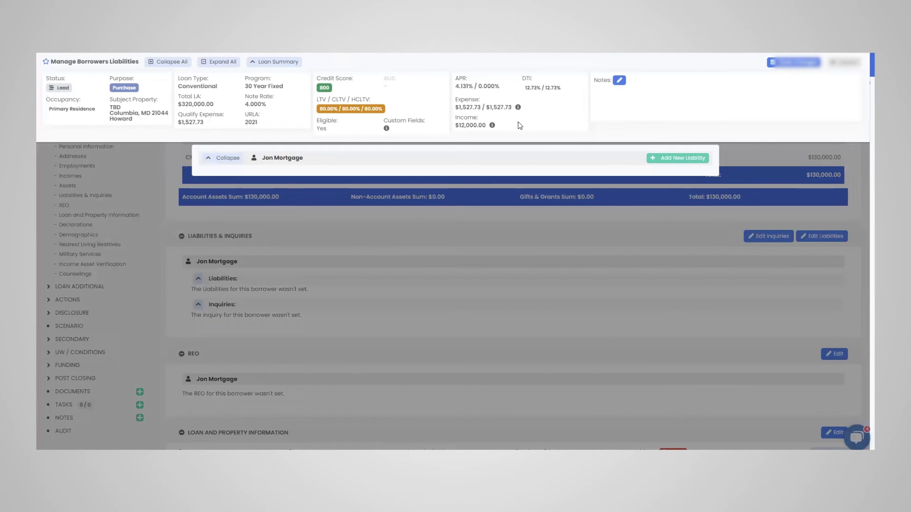
left_click(681, 157)
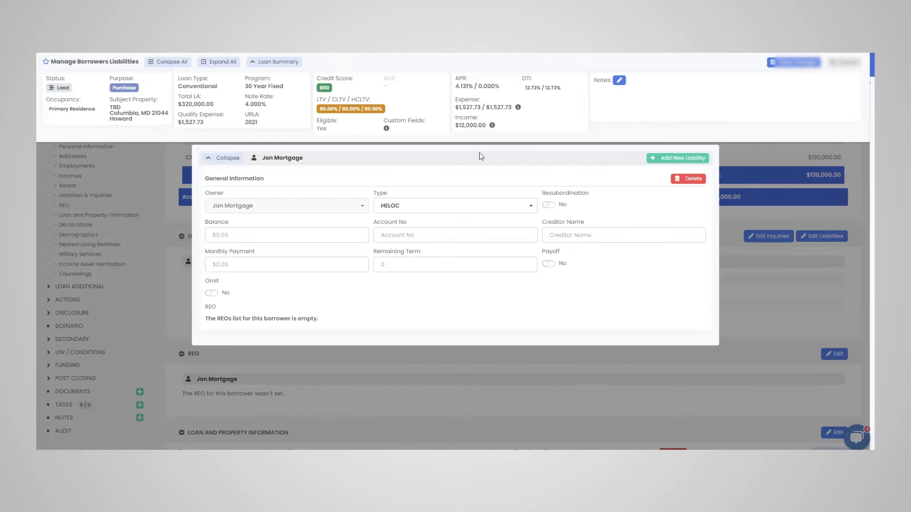
left_click(390, 206)
scroll(439, 256, "down", 3)
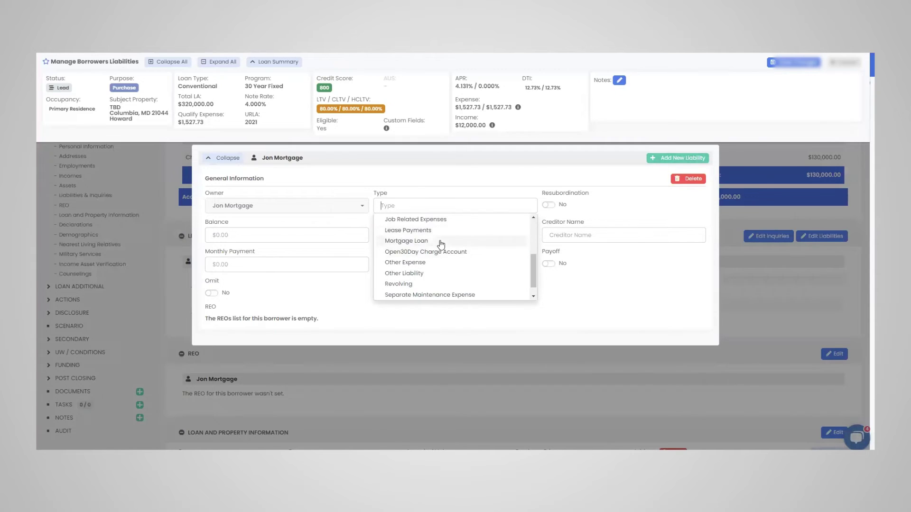
left_click(445, 240)
left_click(583, 236)
type("M")
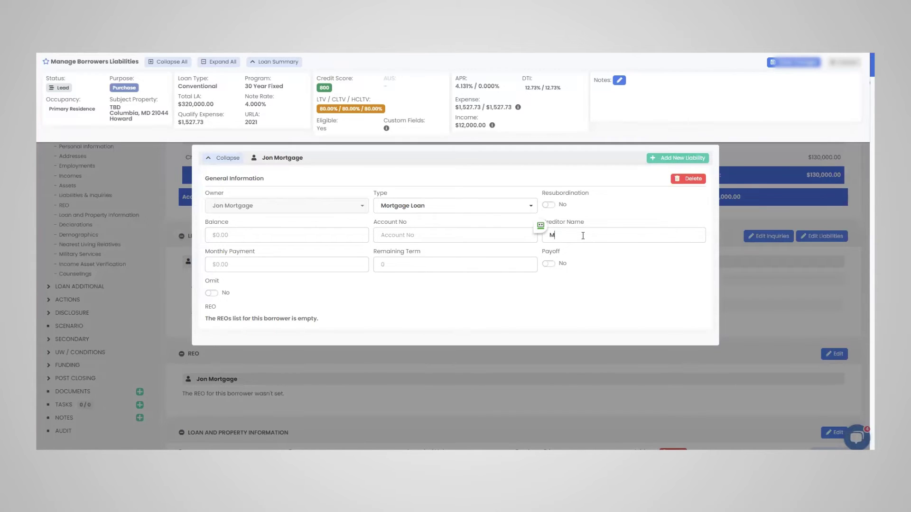
type("ortgage C")
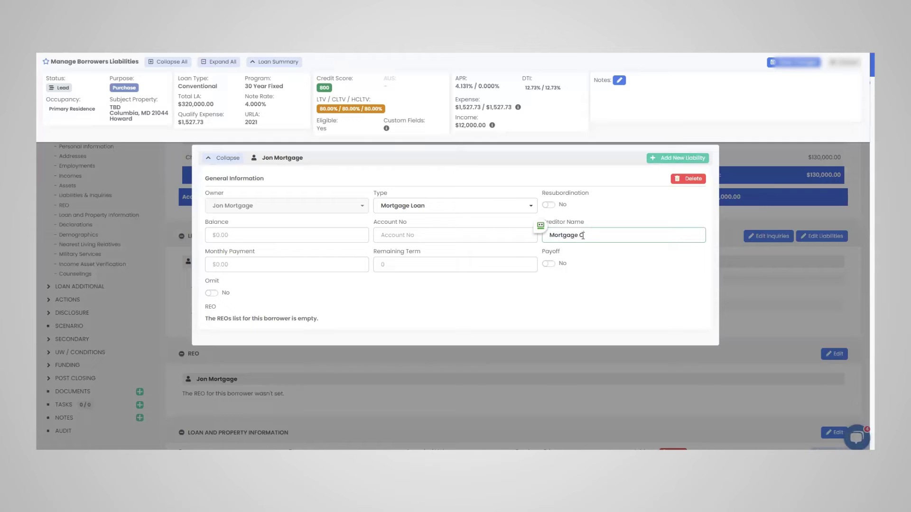
type("ompa")
type("2300")
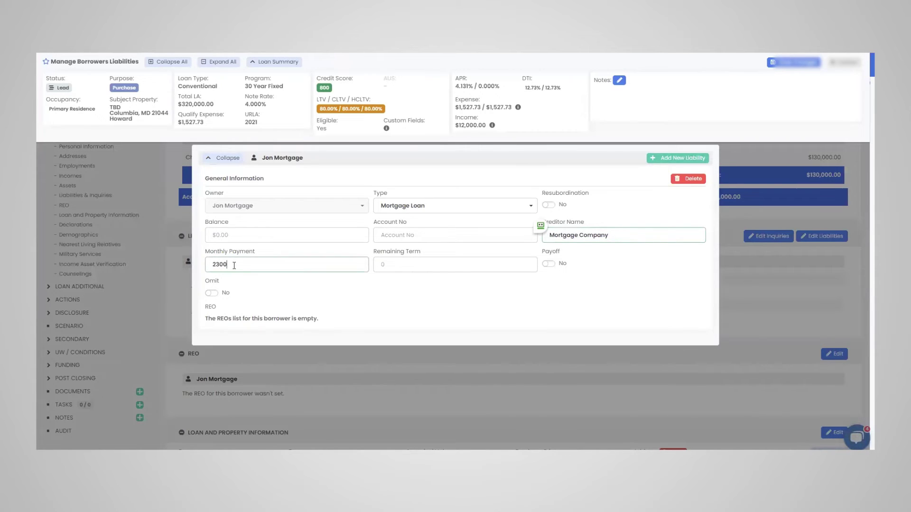
left_click(235, 232)
type("350,000")
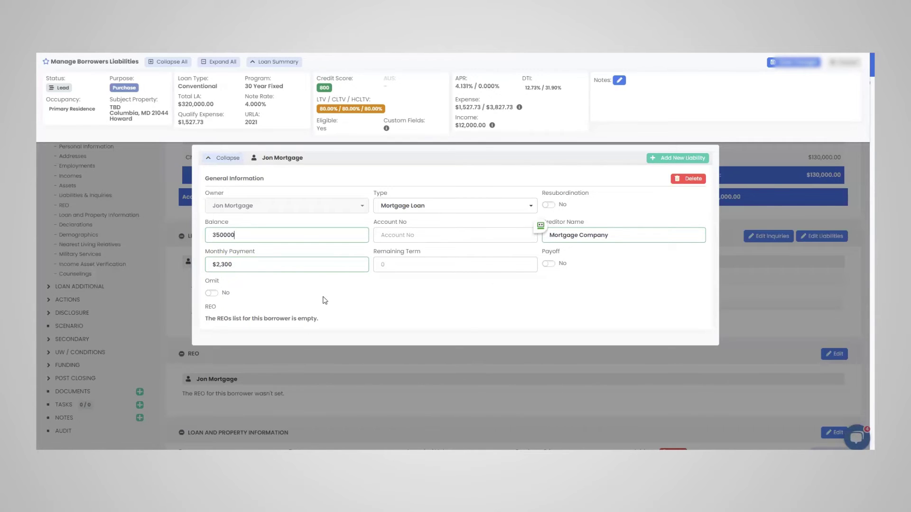
left_click(323, 299)
Save the new Mortgage Company liability and scroll down to the REO section
left_click(807, 62)
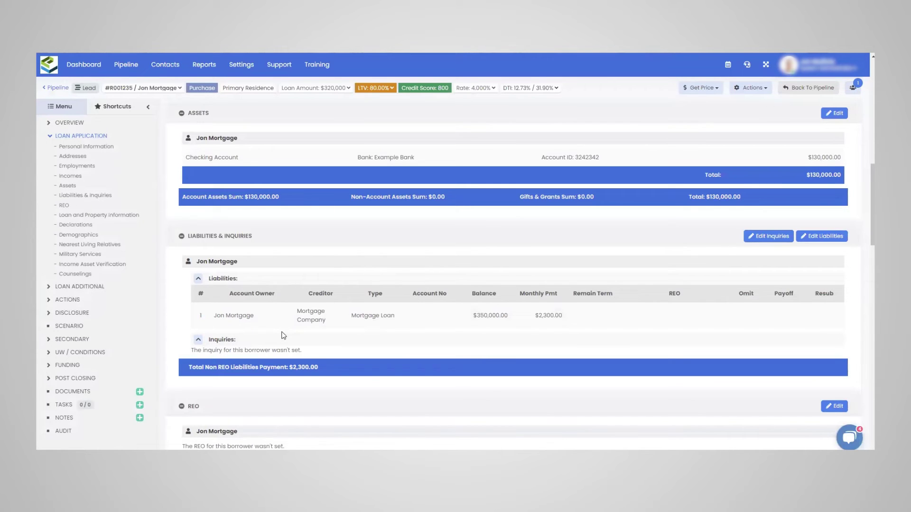
scroll(493, 395, "down", 2)
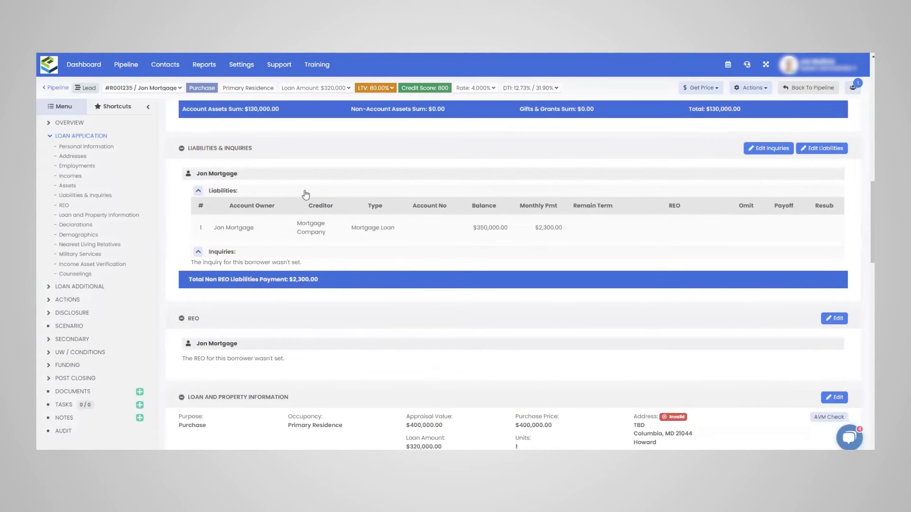
Add an REO property from the '435' address suggestion, street changed to TBD, occupancy Investment
left_click(834, 318)
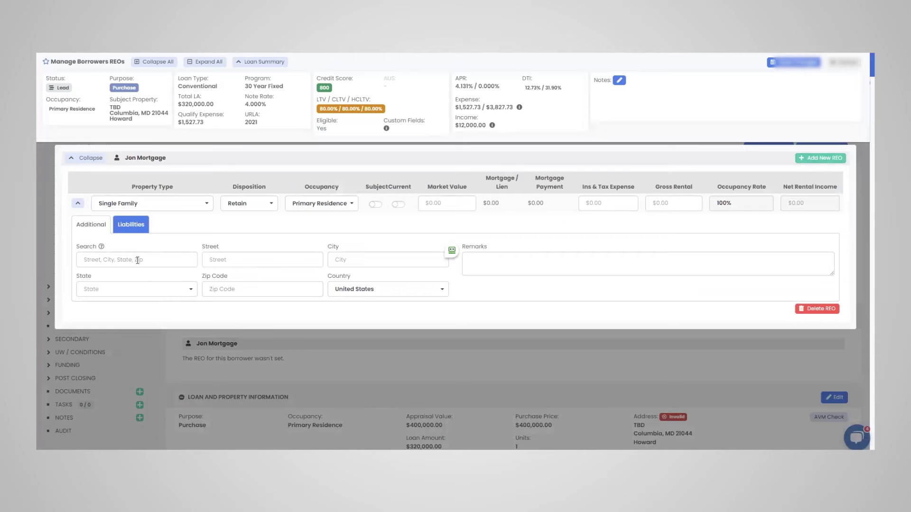
type("435")
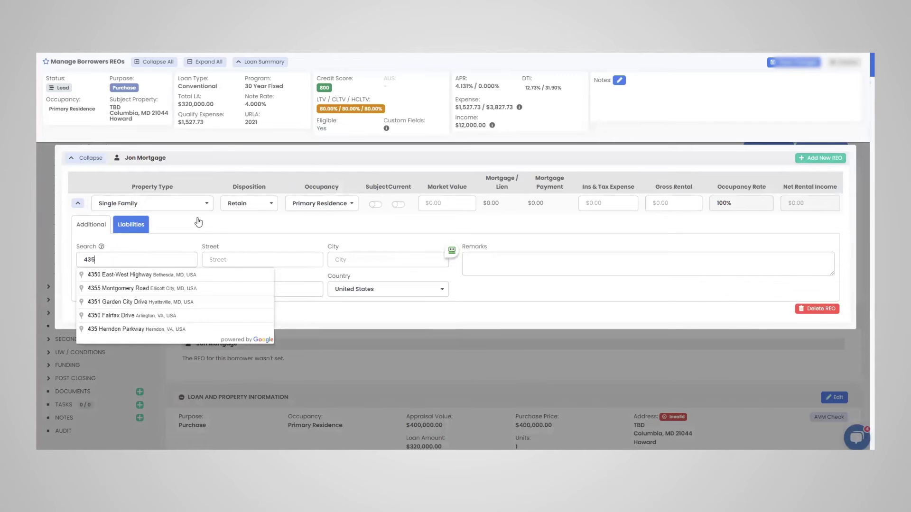
left_click(157, 289)
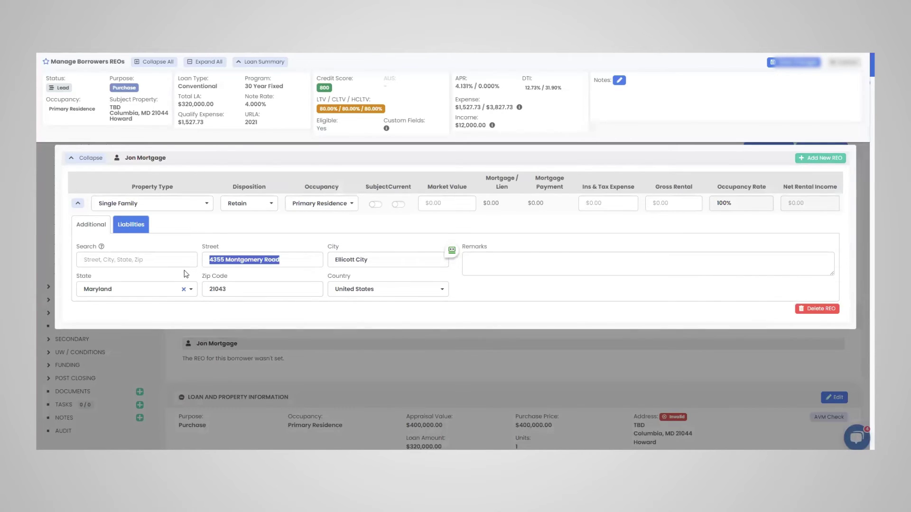
type("TBD")
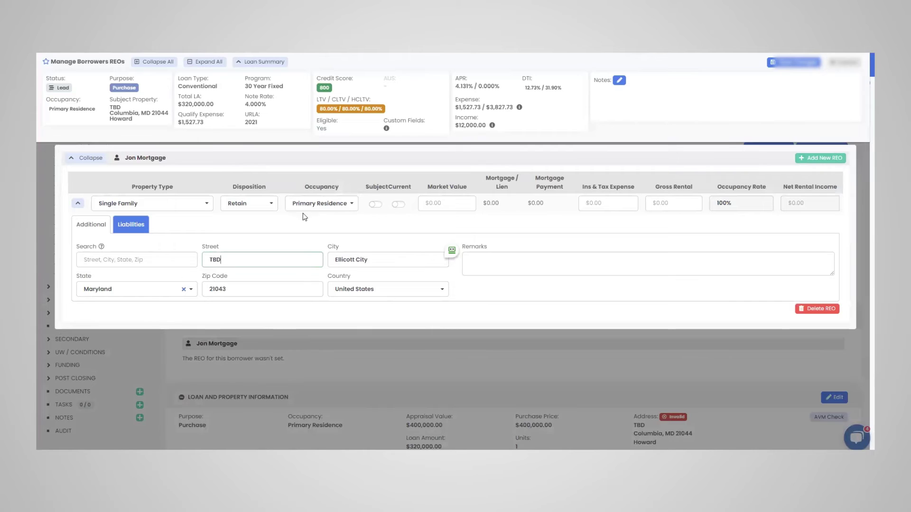
left_click(349, 204)
left_click(348, 219)
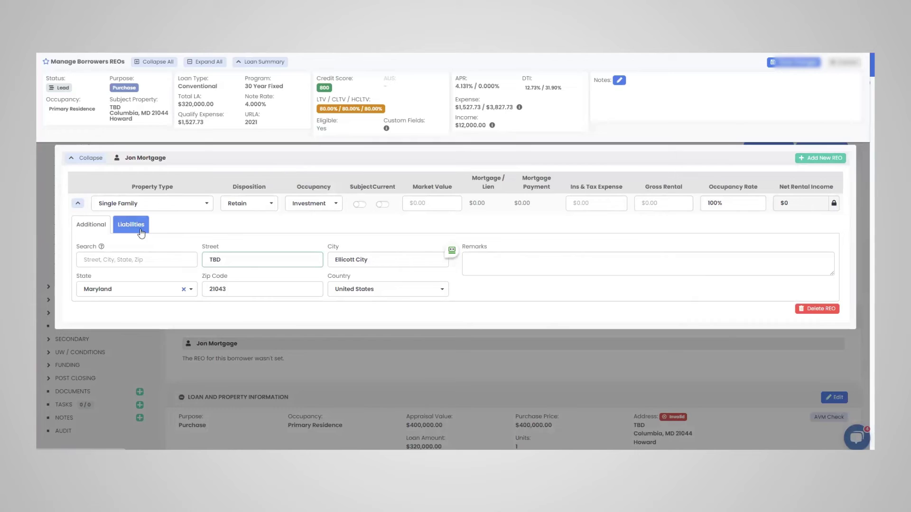
Link the Mortgage Company loan to the REO property as its liability
left_click(141, 232)
left_click(407, 280)
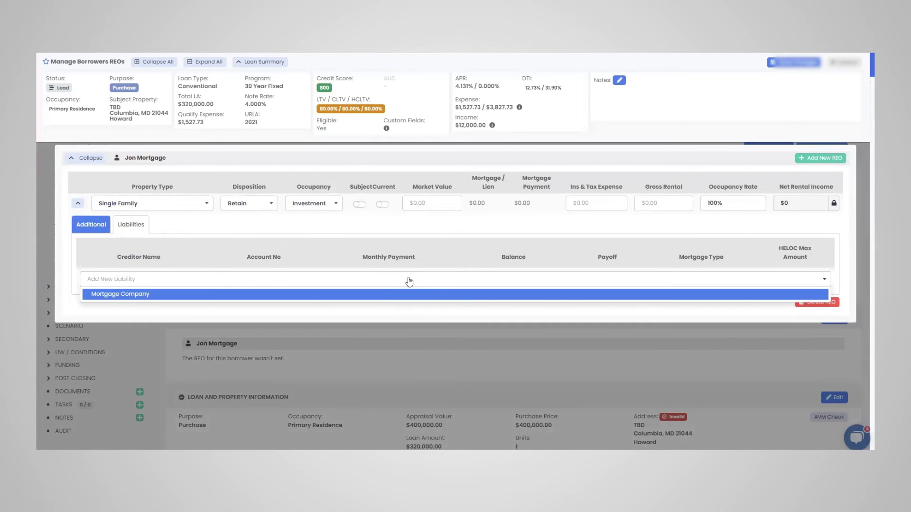
left_click(385, 295)
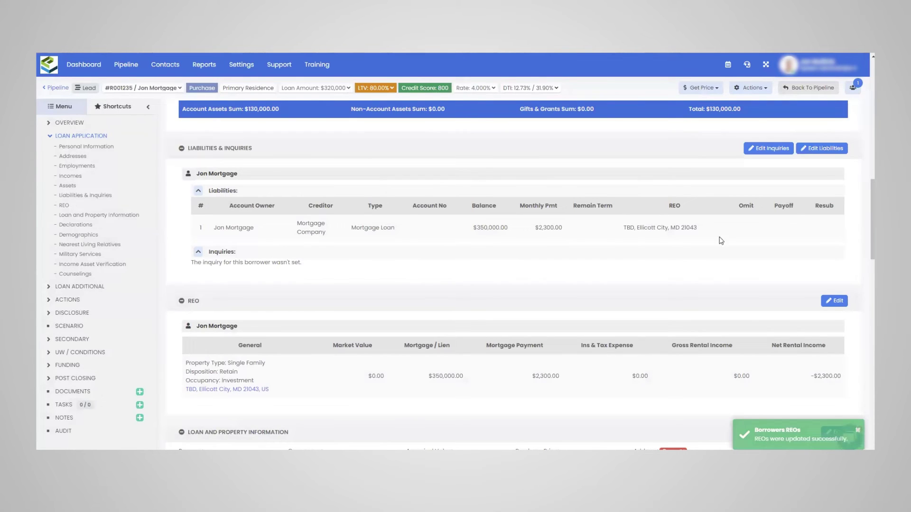
Note the $2,300 payment and current DTI, then enter $2,400 gross rental income for the REO
left_click_drag(535, 227, 562, 228)
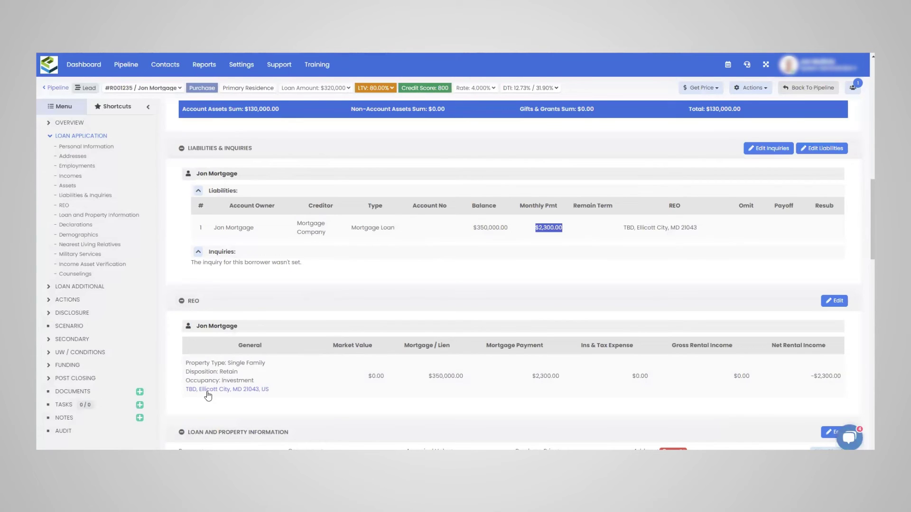
left_click(838, 302)
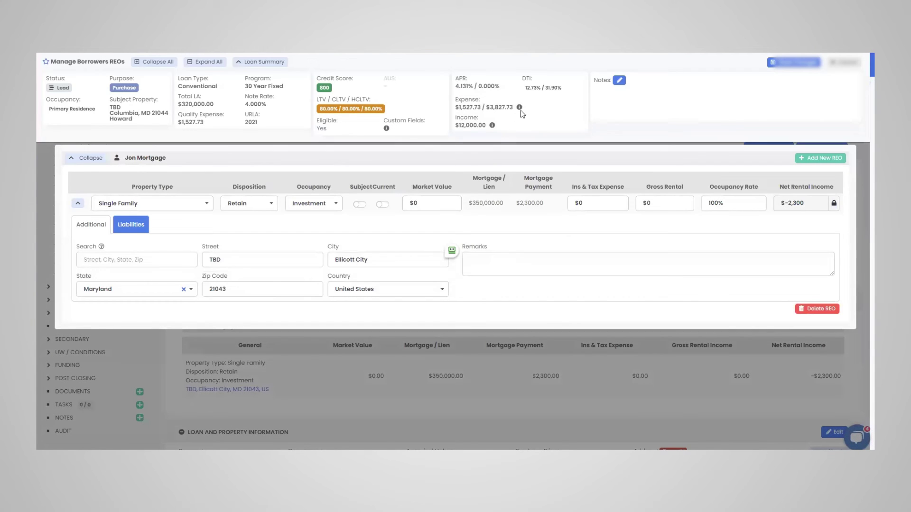
left_click_drag(542, 89, 558, 88)
left_click(664, 204)
type("2,400")
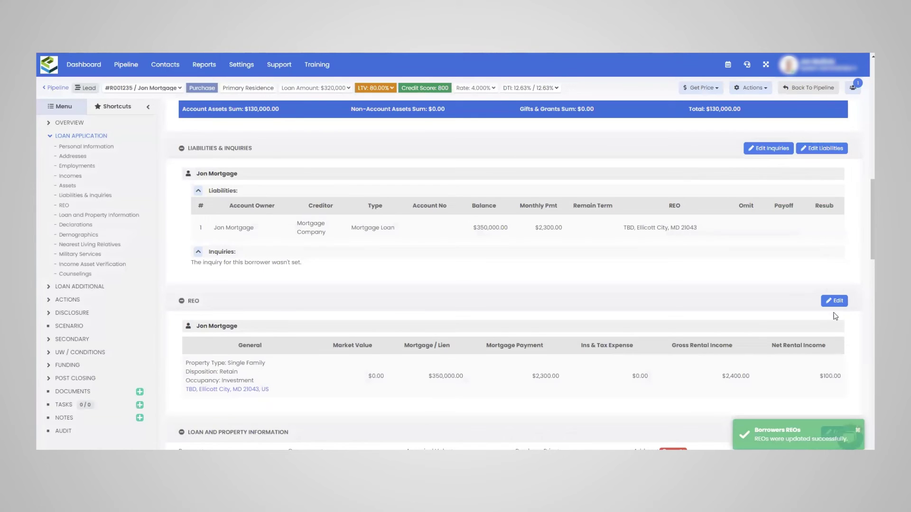
Reopen the REO details to check rental figures, close unchanged, then go to Loan and Property Information
left_click(834, 300)
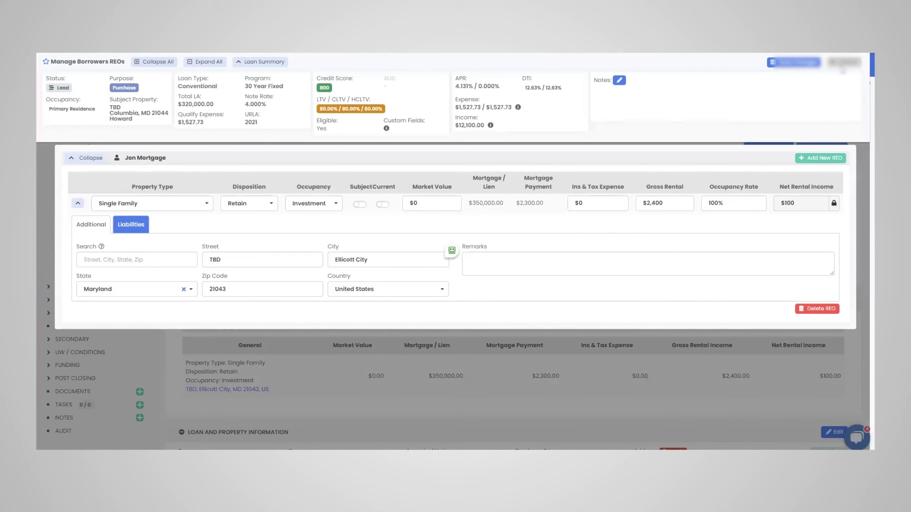
left_click(840, 65)
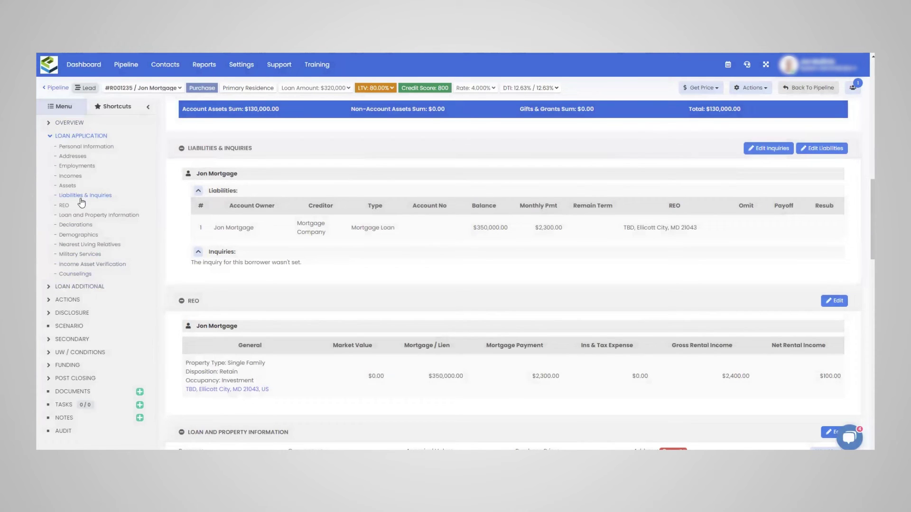
left_click(103, 217)
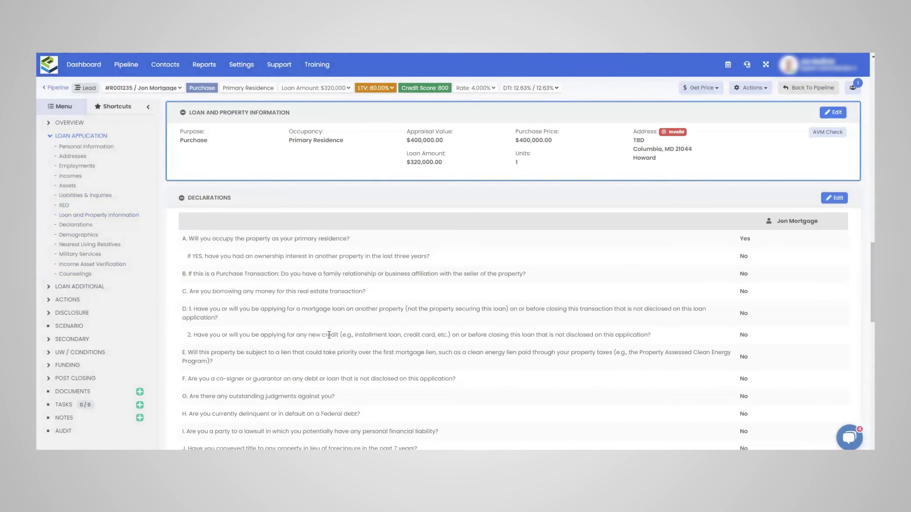
left_click(836, 115)
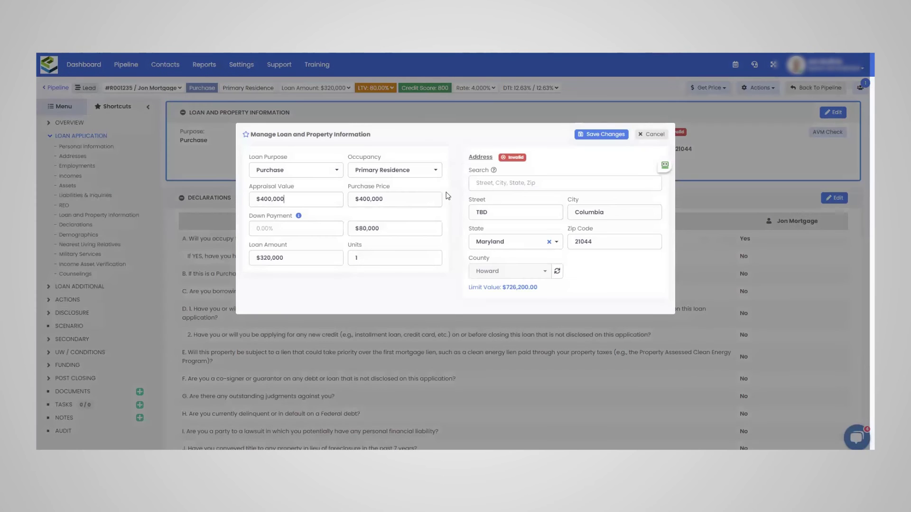
type("435")
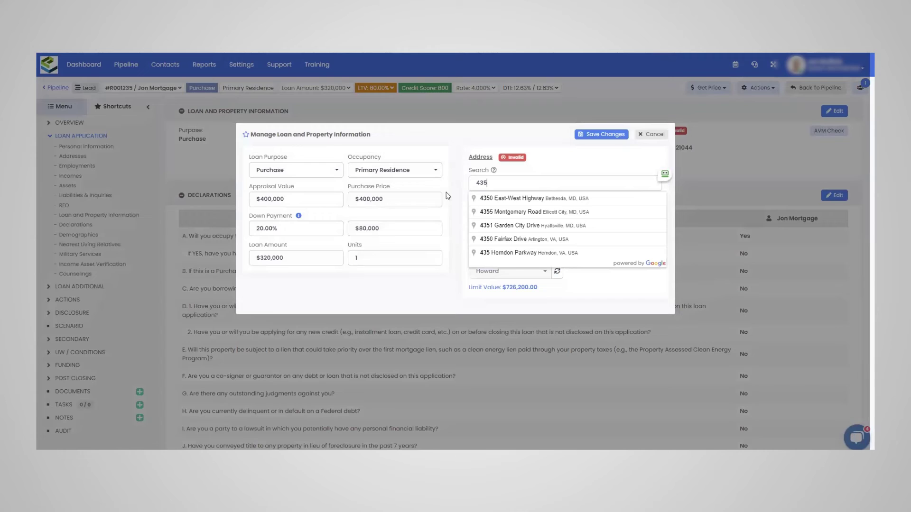
left_click(495, 213)
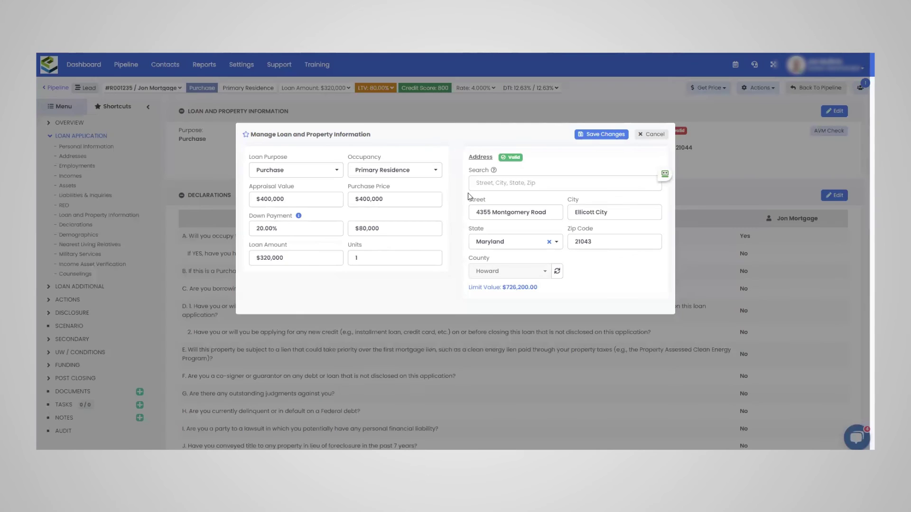
left_click_drag(560, 209, 457, 206)
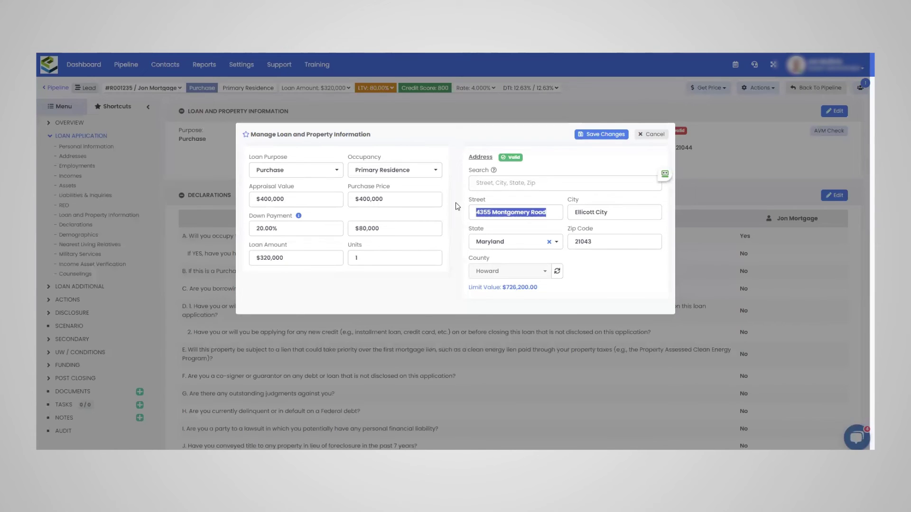
type("TBD")
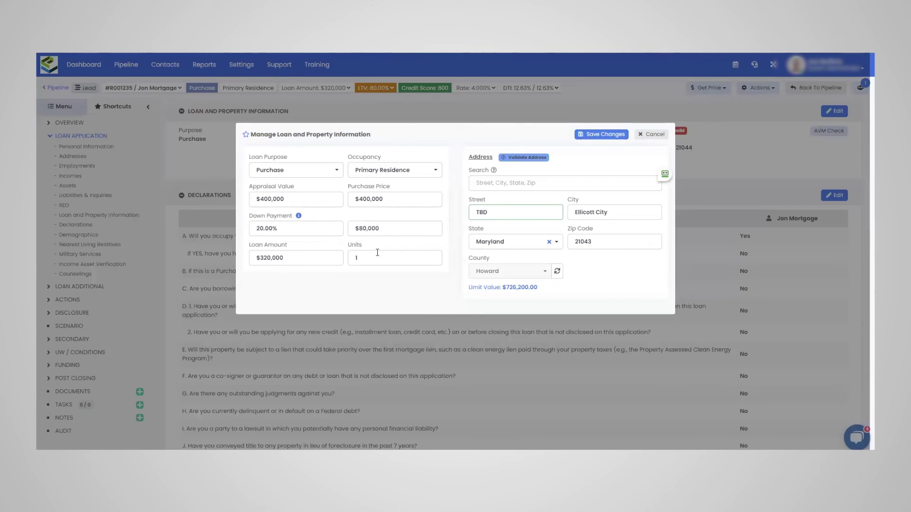
Save the loan and property details with the TBD Ellicott City address, then review Declarations
left_click(603, 135)
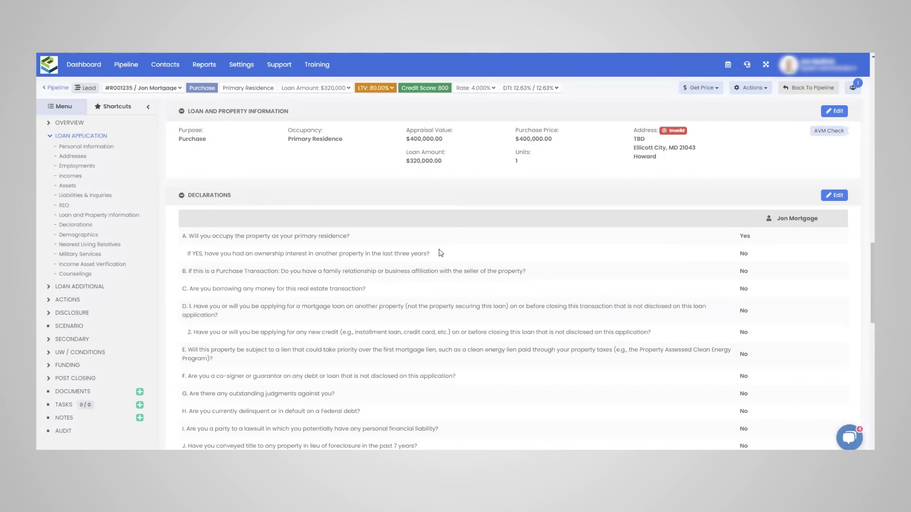
scroll(290, 236, "down", 3)
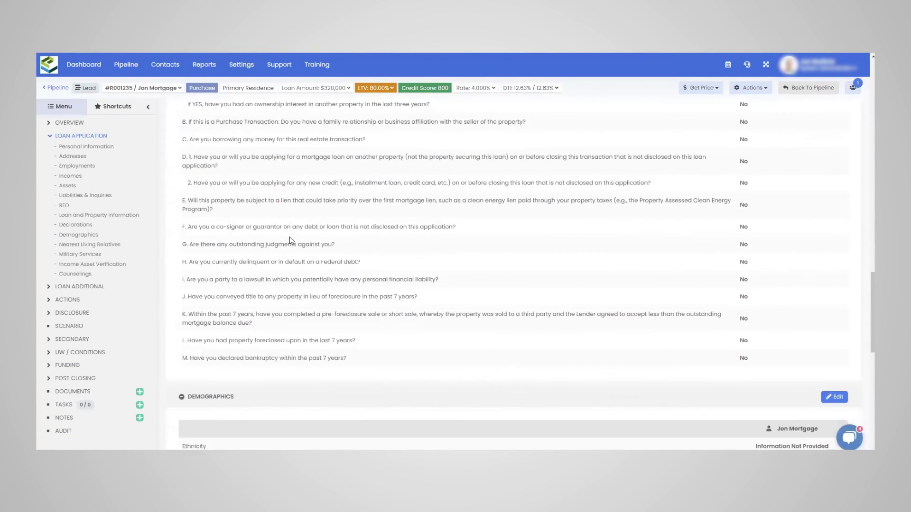
scroll(290, 237, "up", 2)
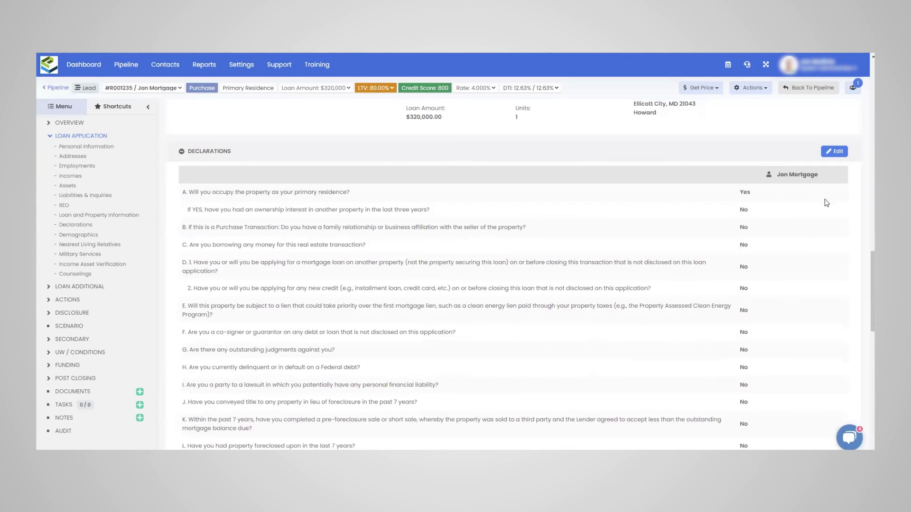
left_click(835, 151)
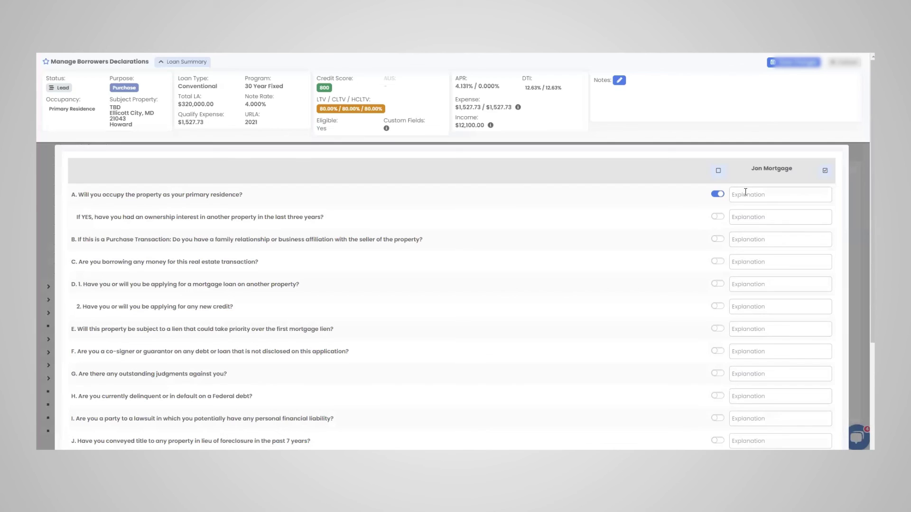
scroll(699, 342, "down", 3)
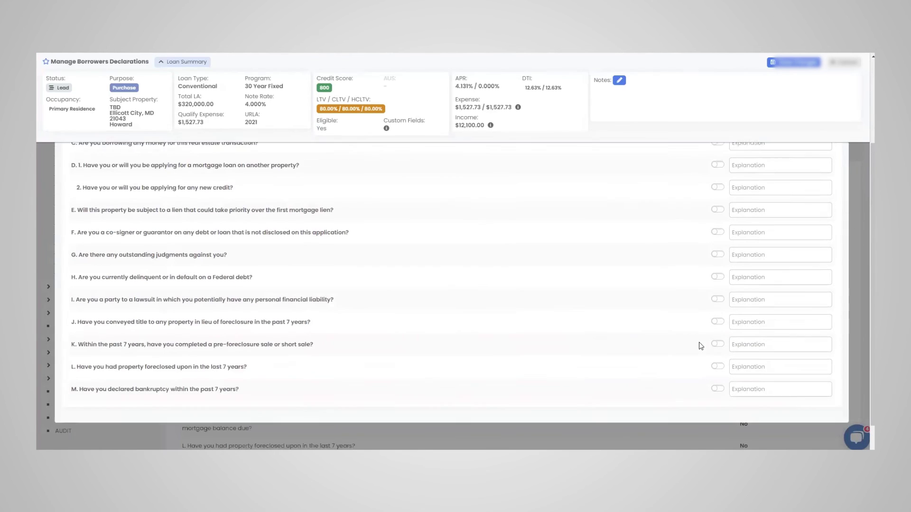
left_click(717, 354)
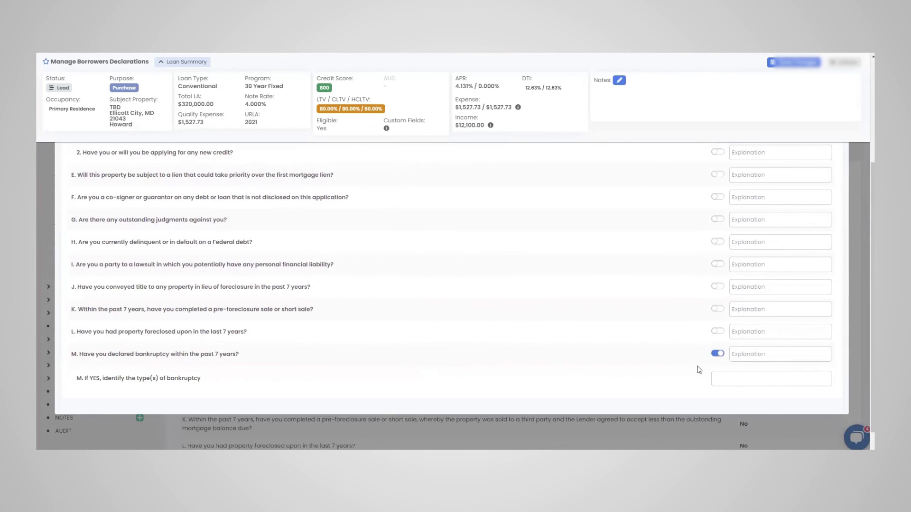
left_click(747, 379)
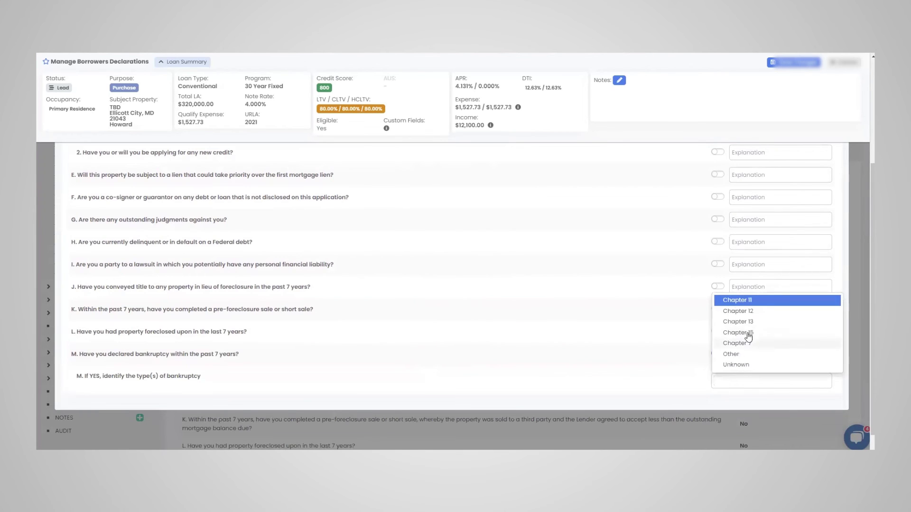
left_click(688, 361)
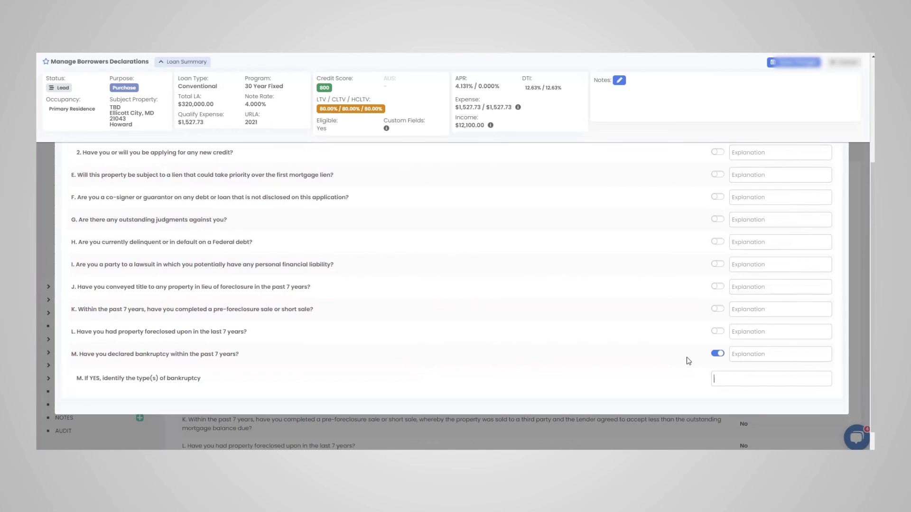
left_click(842, 63)
scroll(740, 288, "down", 2)
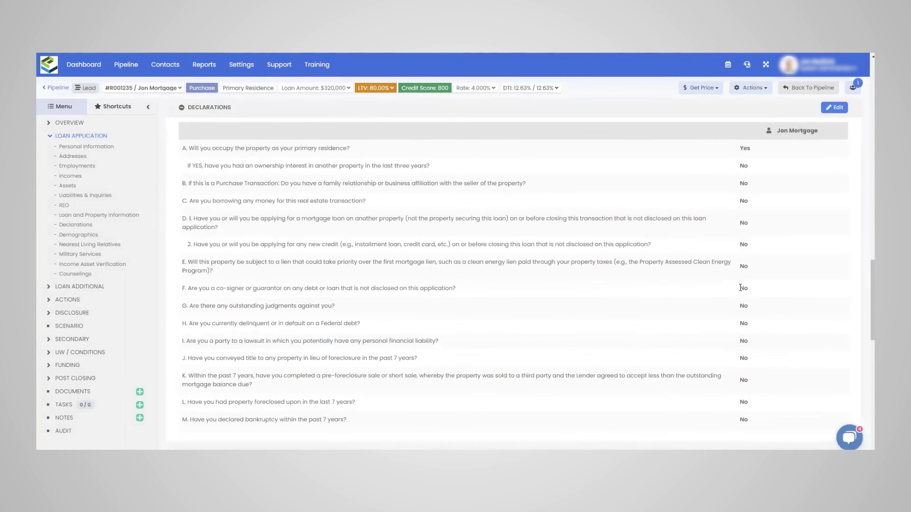
left_click(76, 236)
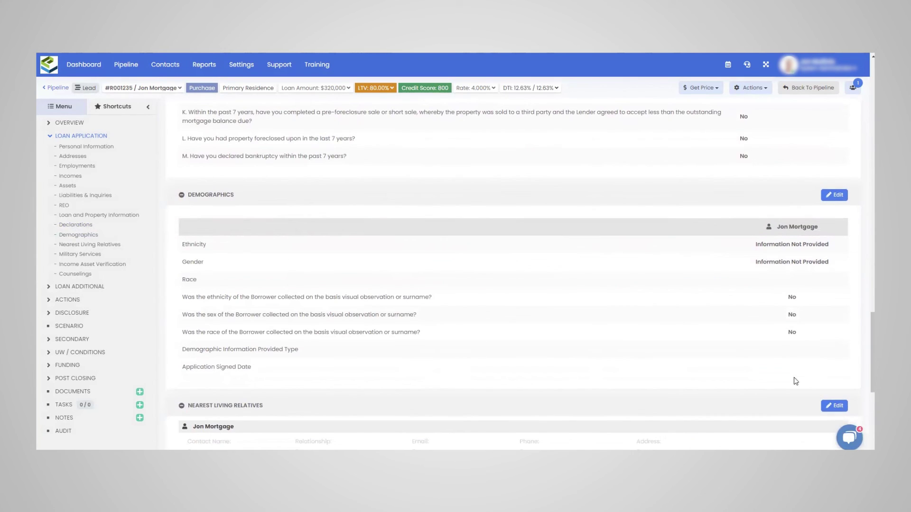
scroll(648, 321, "down", 3)
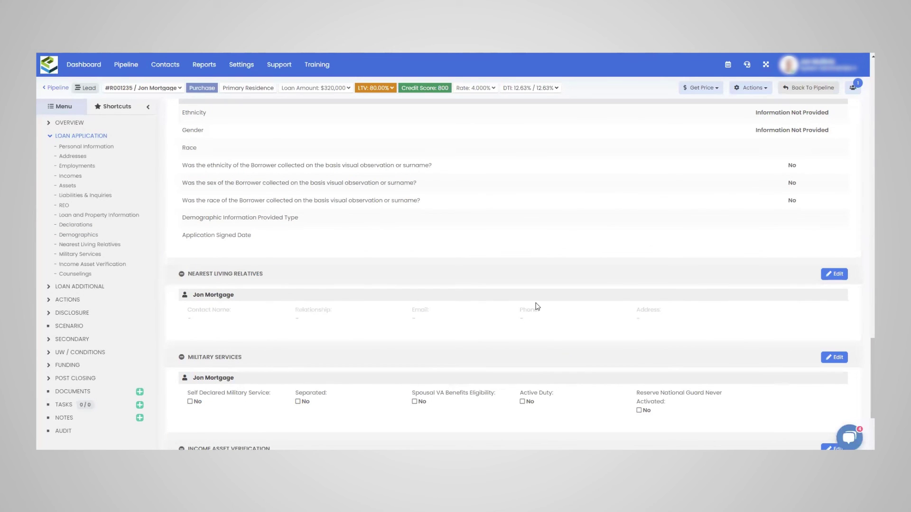
scroll(295, 403, "down", 3)
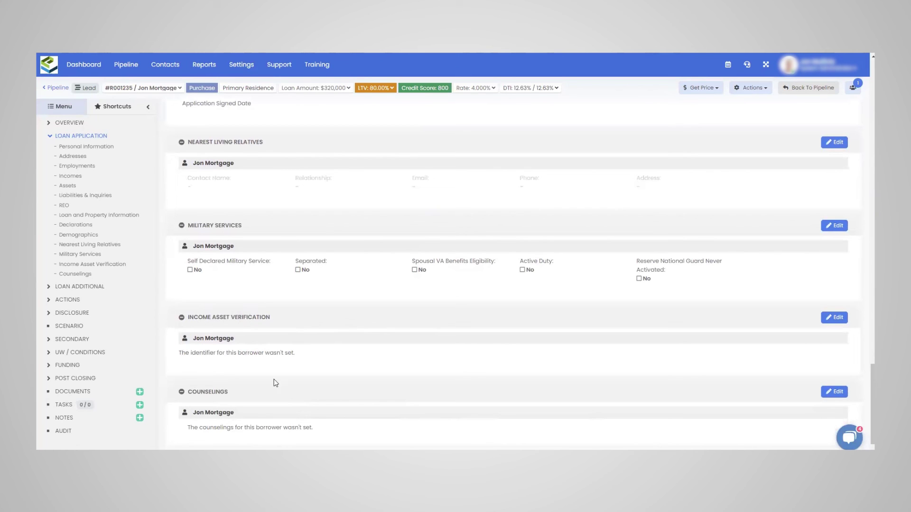
scroll(281, 404, "down", 1)
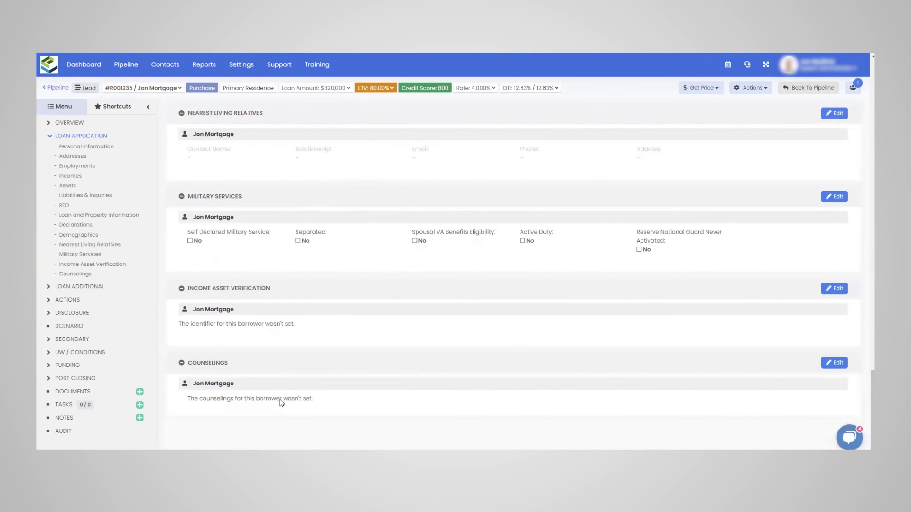
scroll(282, 403, "up", 15)
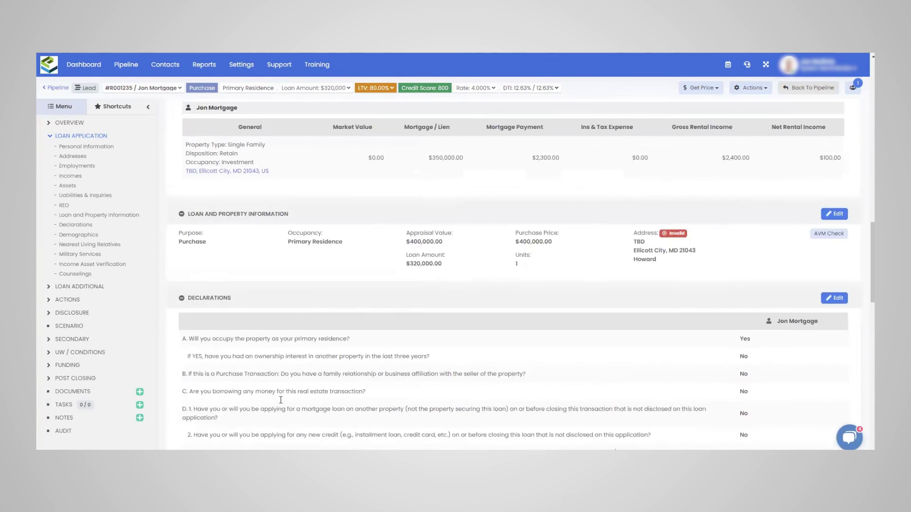
scroll(281, 400, "up", 20)
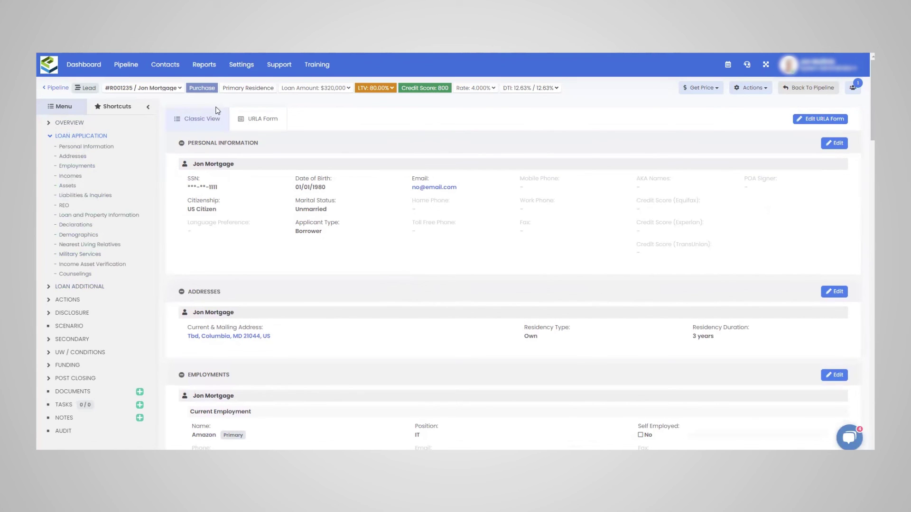
Move through the Assets and Declarations sections, then switch to the URLA Form view
left_click(67, 186)
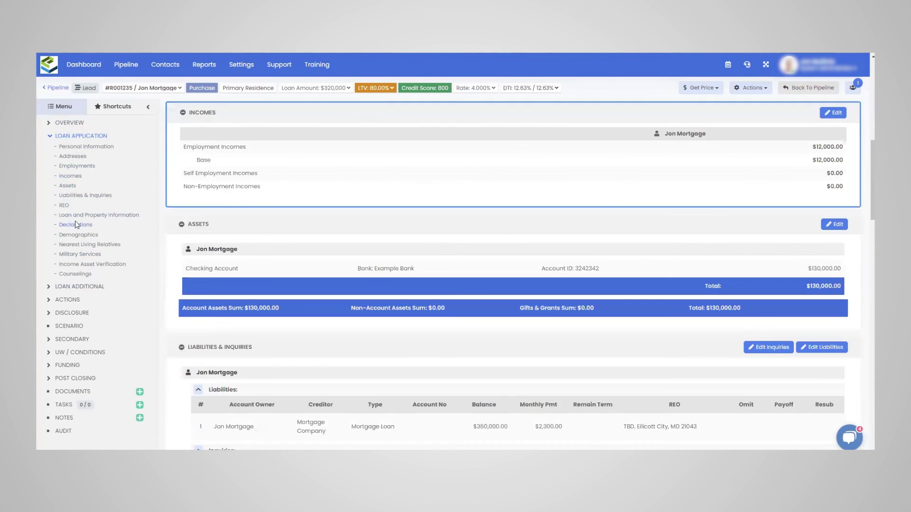
left_click(76, 224)
left_click(68, 186)
scroll(247, 225, "up", 10)
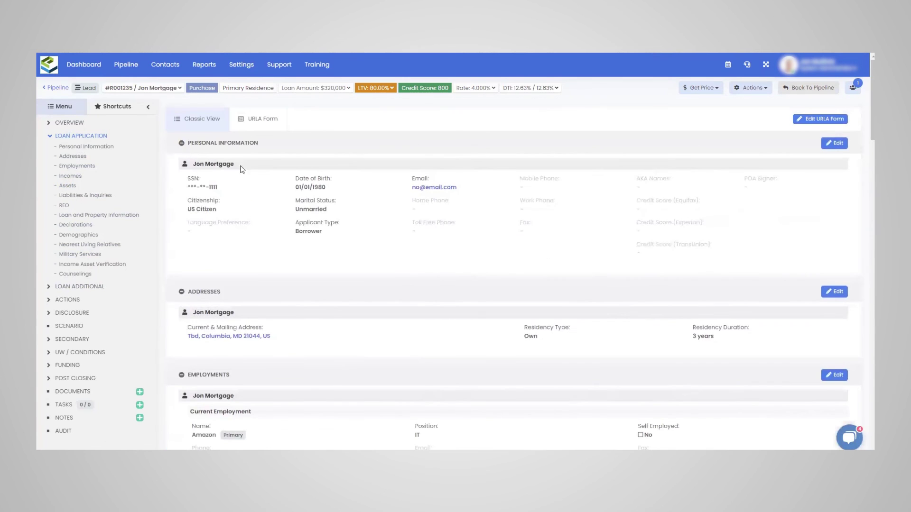
left_click(250, 124)
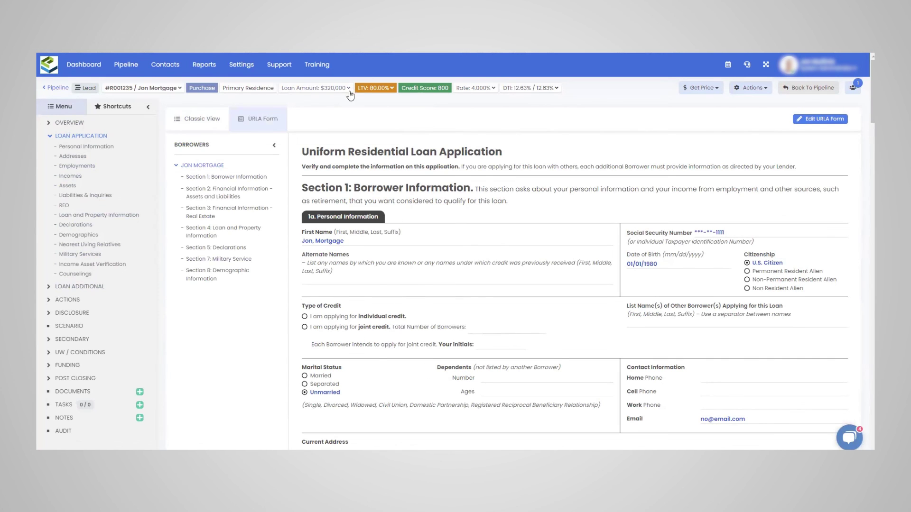
Go to the ACTIONS page from the left sidebar menu
left_click(63, 301)
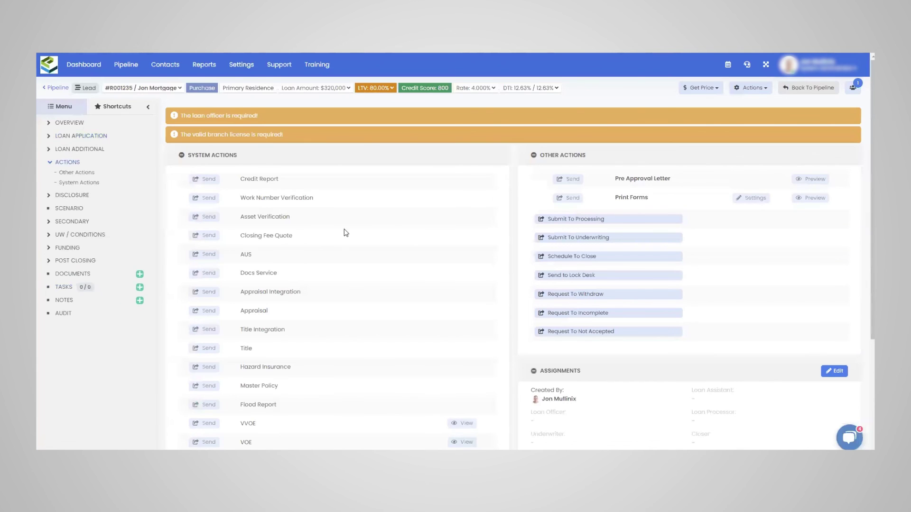